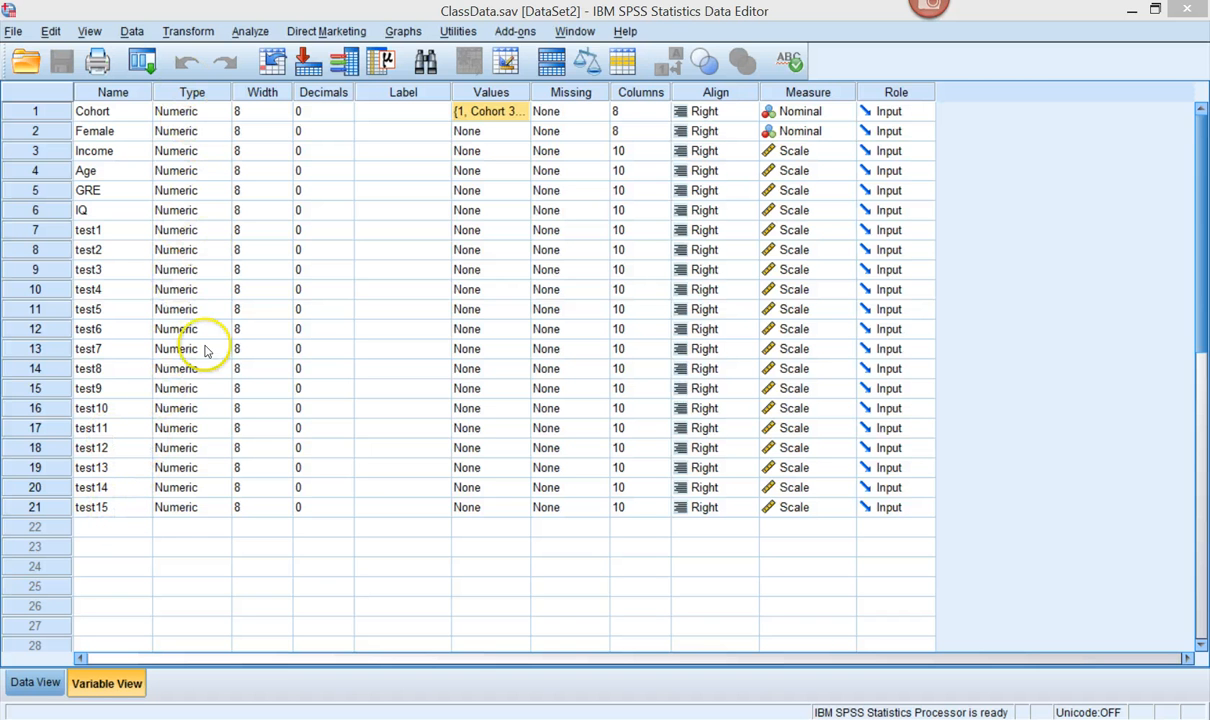
Open the variable type settings of test15 to view the available types, and close them without changes.
{"action": "left_click", "coordinate": [200, 510]}
{"action": "left_click", "coordinate": [221, 507]}
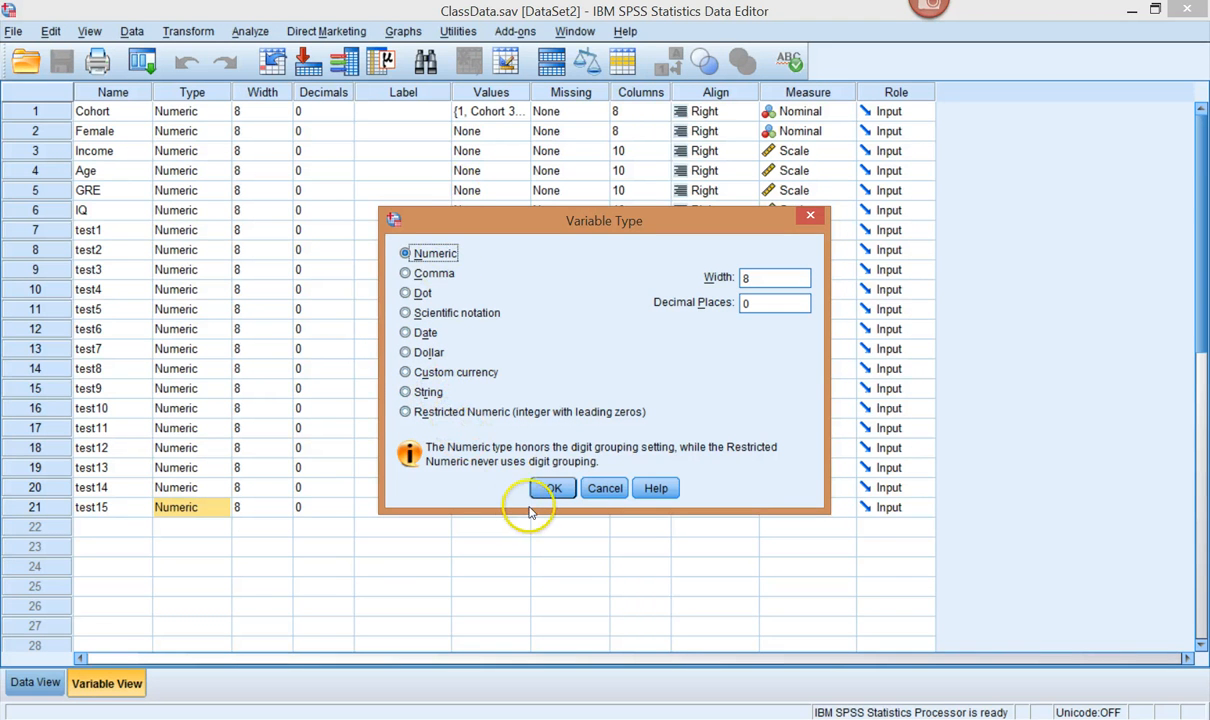
{"action": "left_click", "coordinate": [605, 490]}
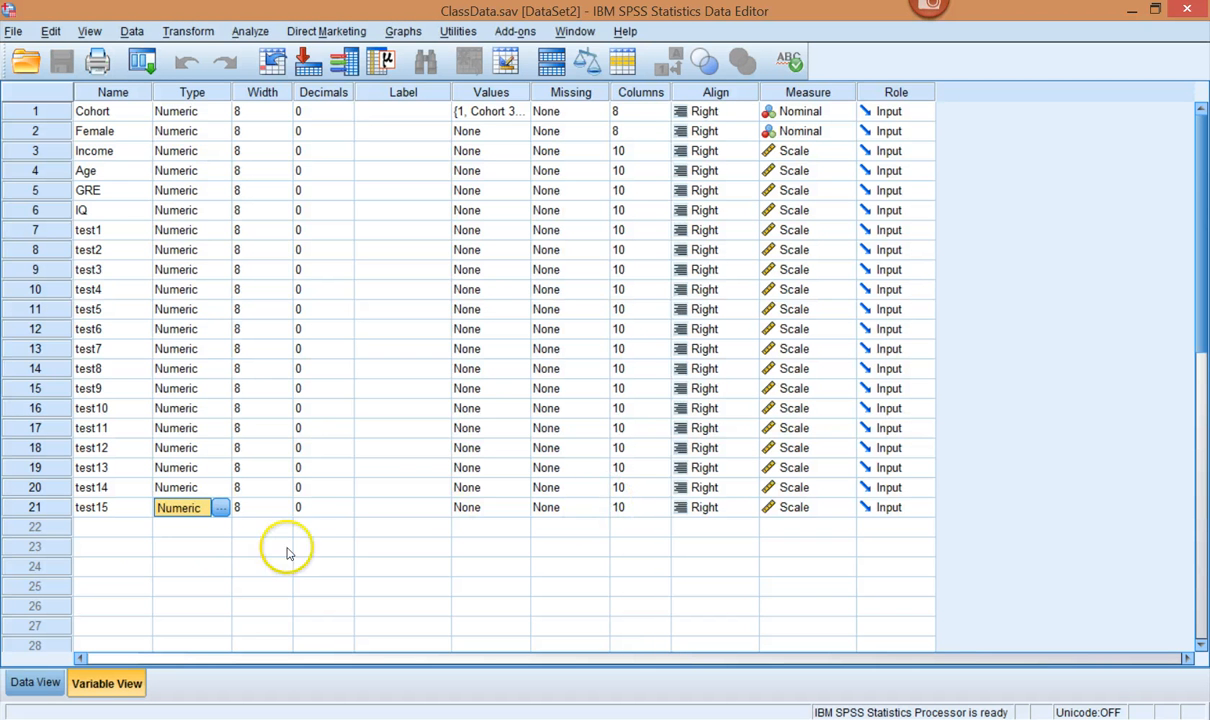
{"action": "left_click", "coordinate": [349, 520]}
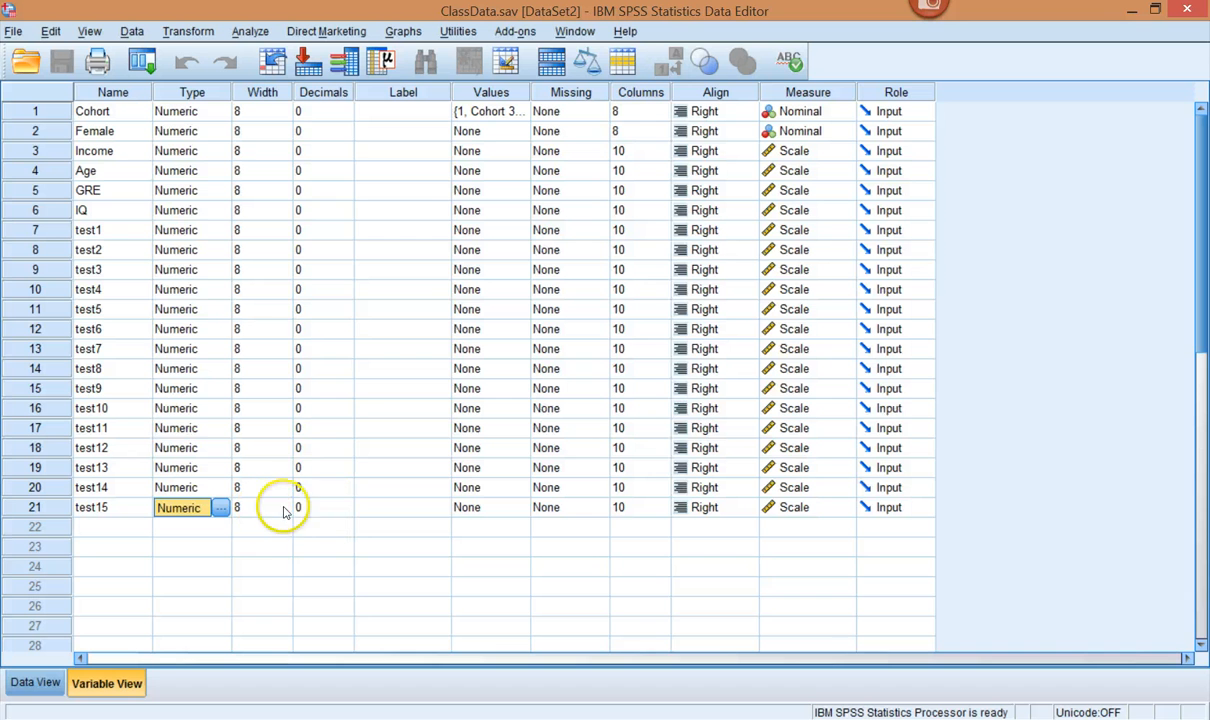
Raise the decimal places of test15 to 2 and return them to 0.
{"action": "left_click", "coordinate": [337, 510]}
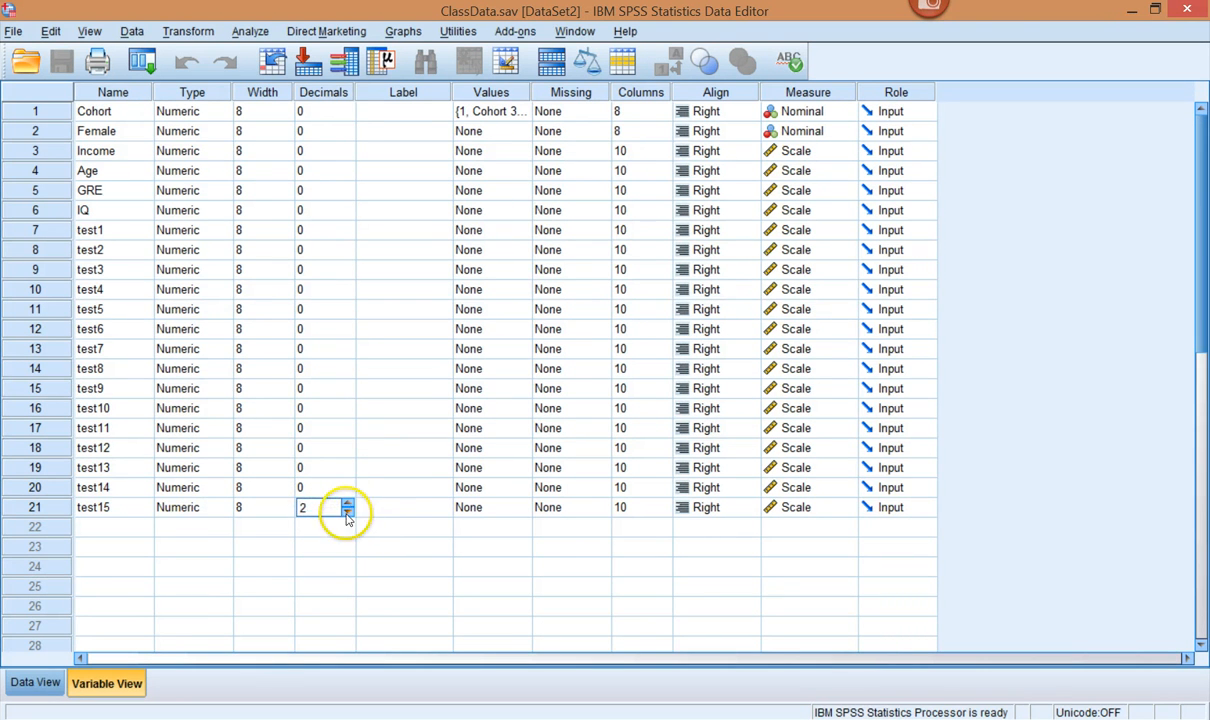
{"action": "left_click", "coordinate": [347, 514]}
{"action": "left_click", "coordinate": [347, 503]}
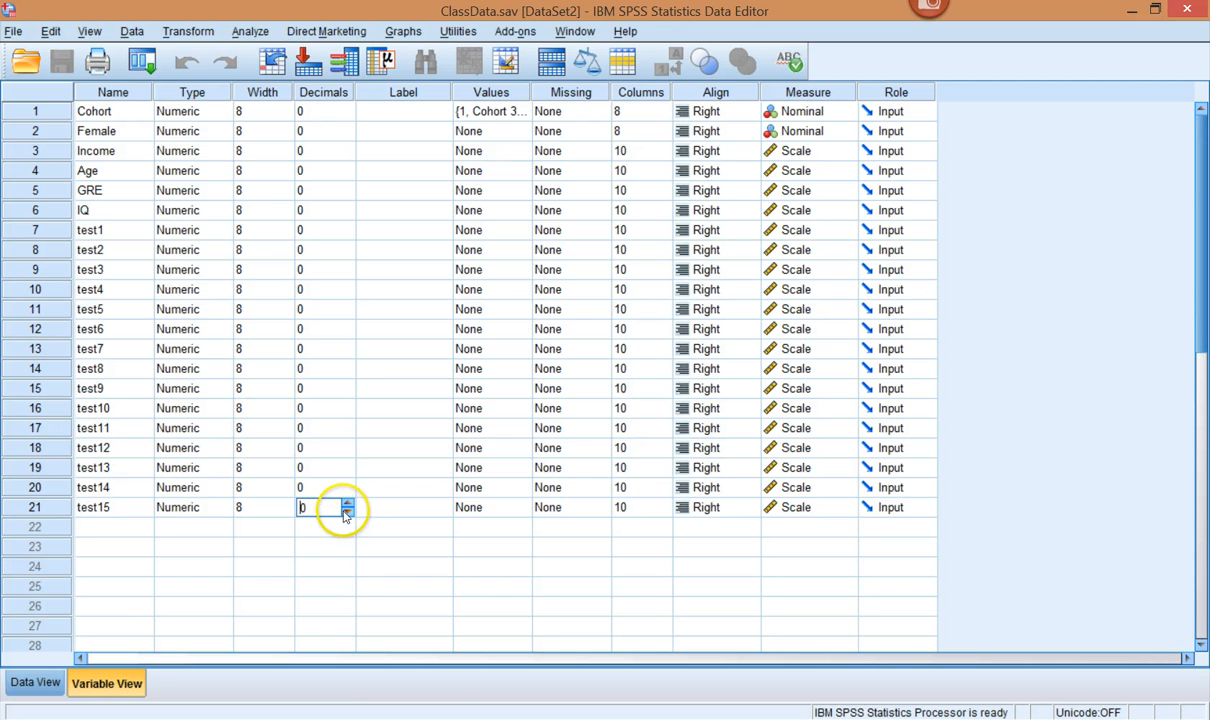
{"action": "left_click", "coordinate": [347, 513]}
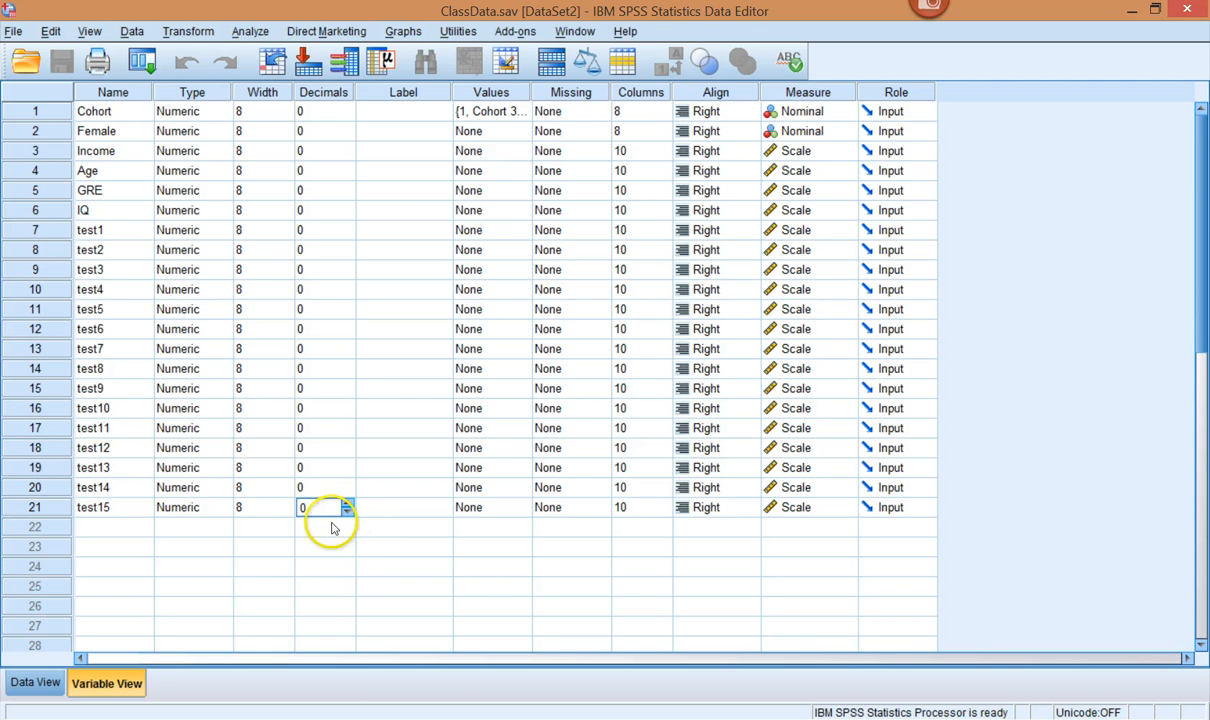
{"action": "left_click", "coordinate": [434, 515]}
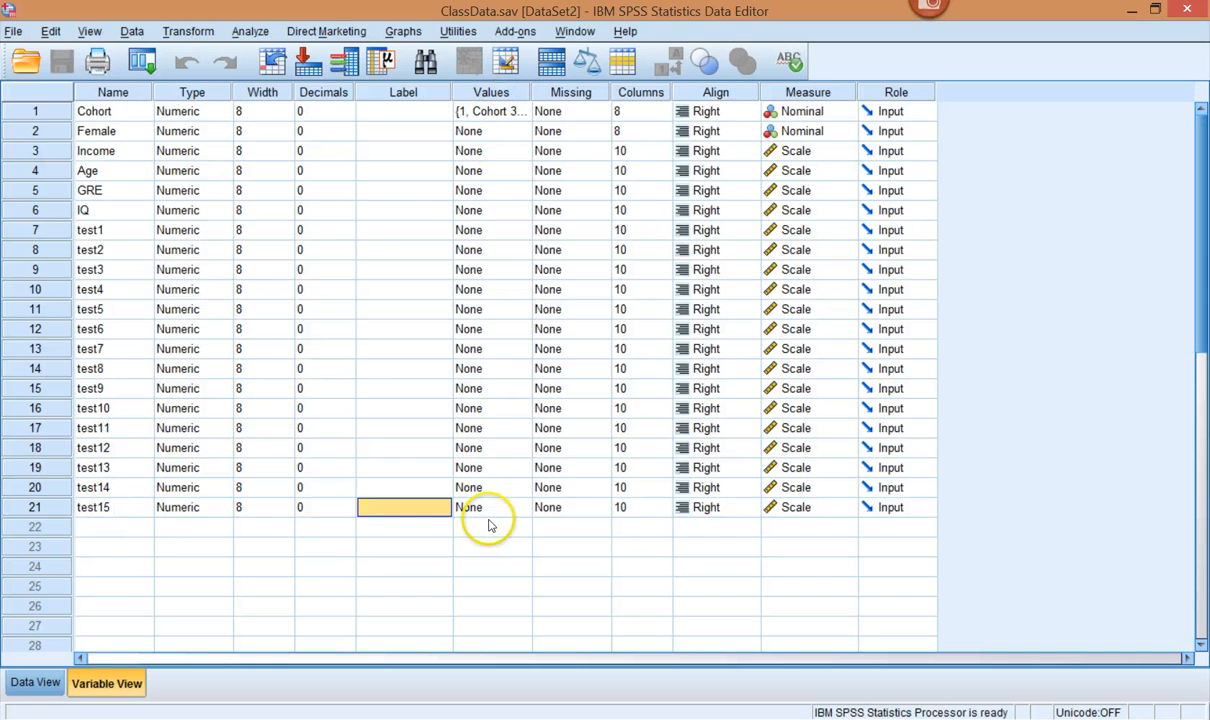
Try entering 4 as a new value in Cohort's value labels and cancel the edit.
{"action": "double_click", "coordinate": [527, 113]}
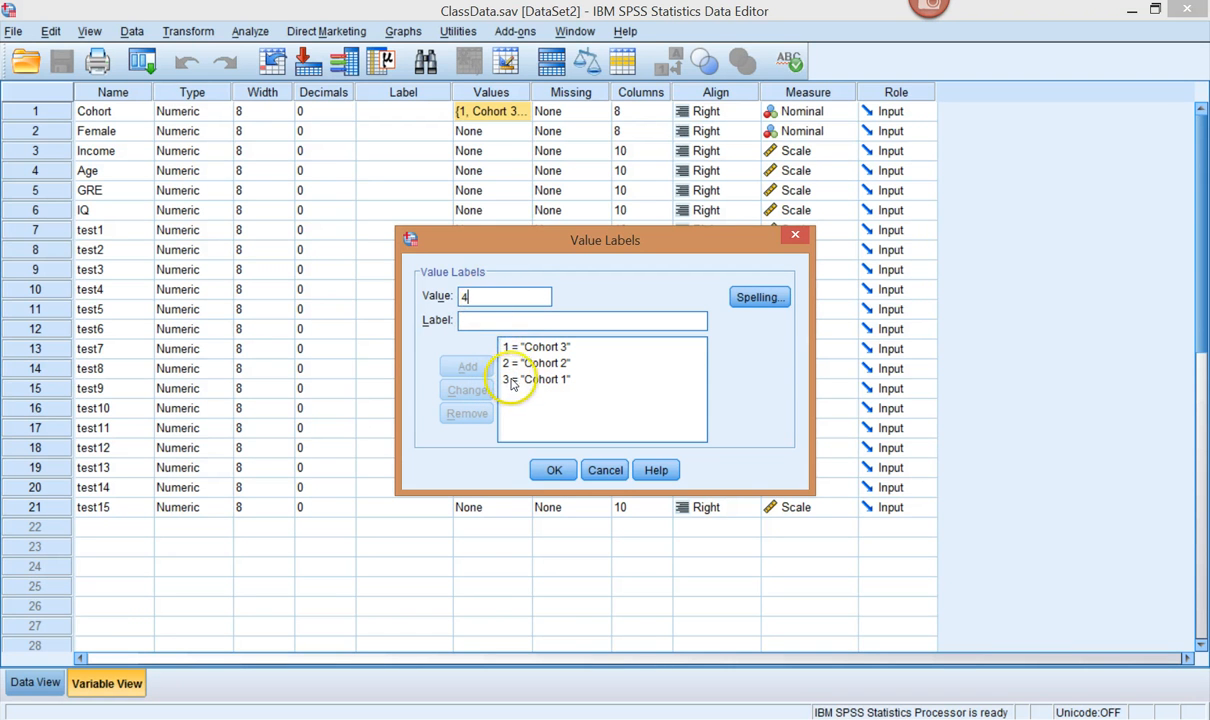
{"action": "left_click", "coordinate": [478, 322]}
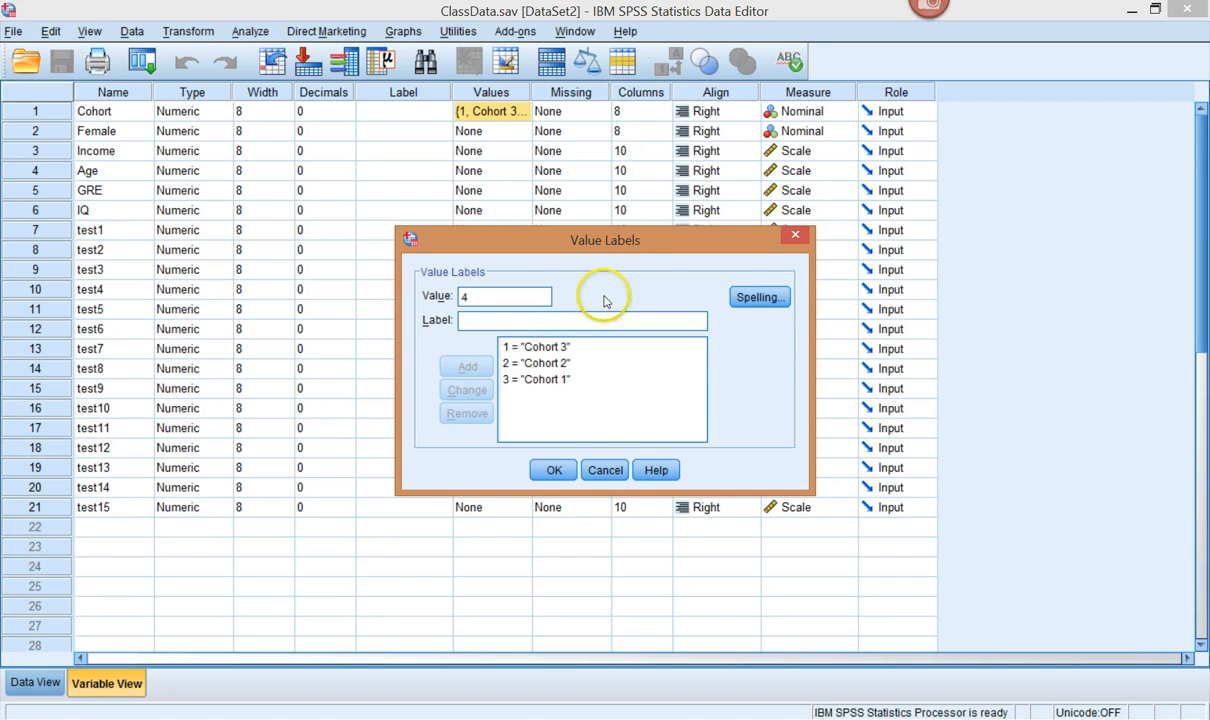
{"action": "left_click", "coordinate": [601, 470]}
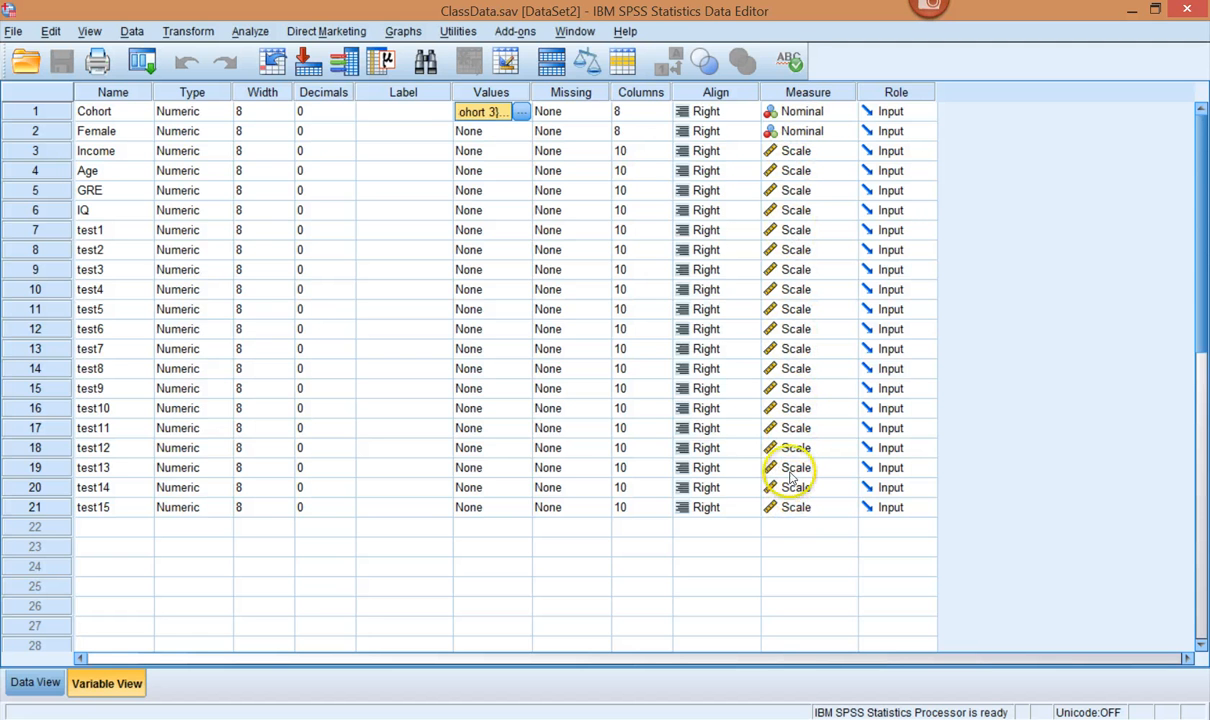
View the measurement level choices for the Cohort variable without changing its level.
{"action": "left_click", "coordinate": [853, 112]}
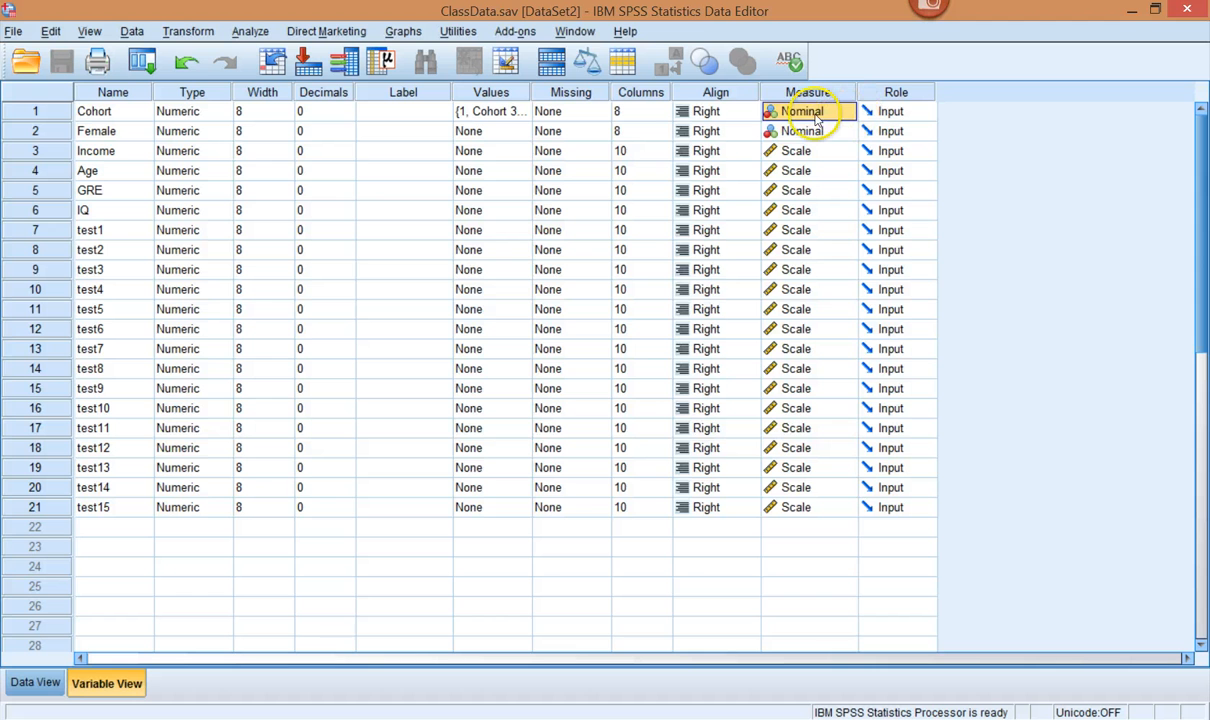
{"action": "left_click", "coordinate": [838, 118]}
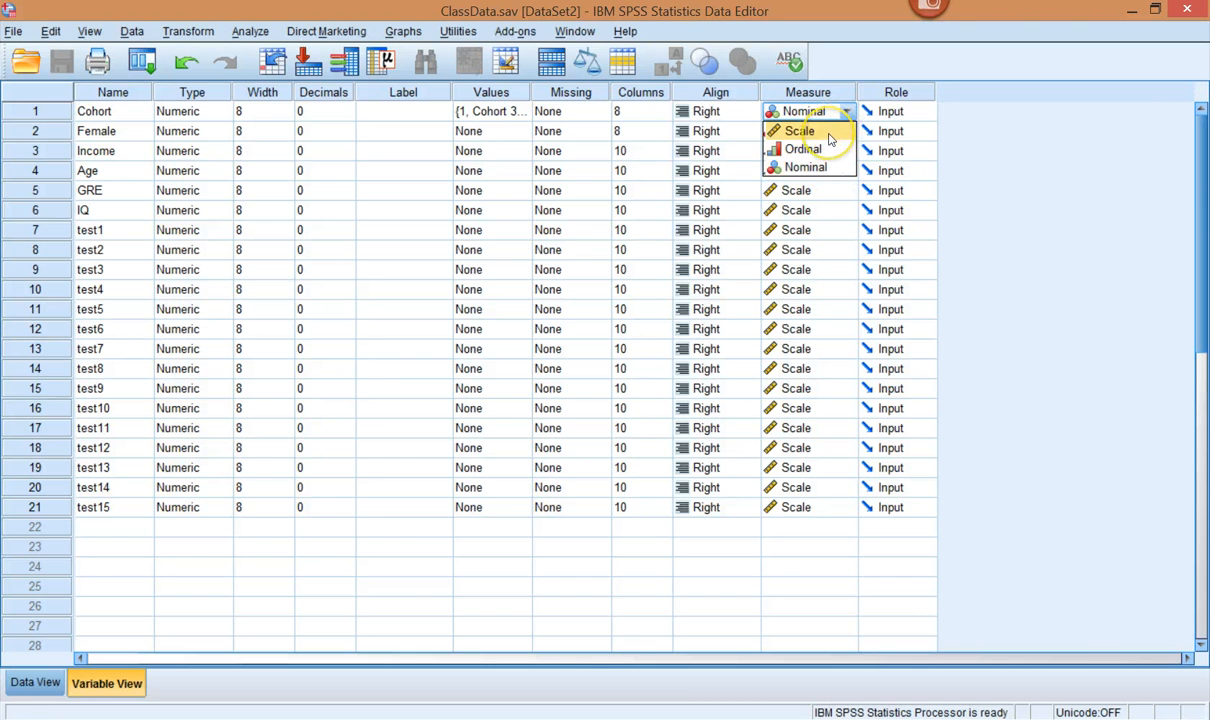
{"action": "left_click", "coordinate": [829, 112]}
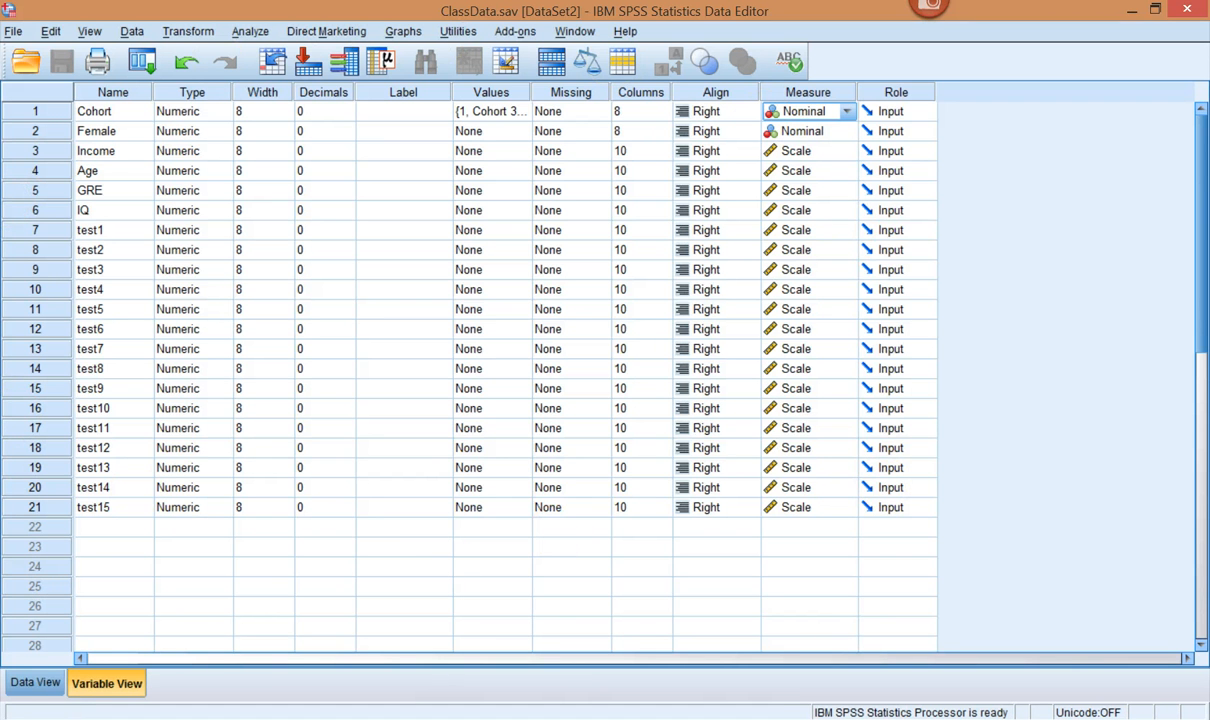
View the data and return to the variable definitions, including going from Cohort's definition to its data column and back.
{"action": "left_click", "coordinate": [29, 684]}
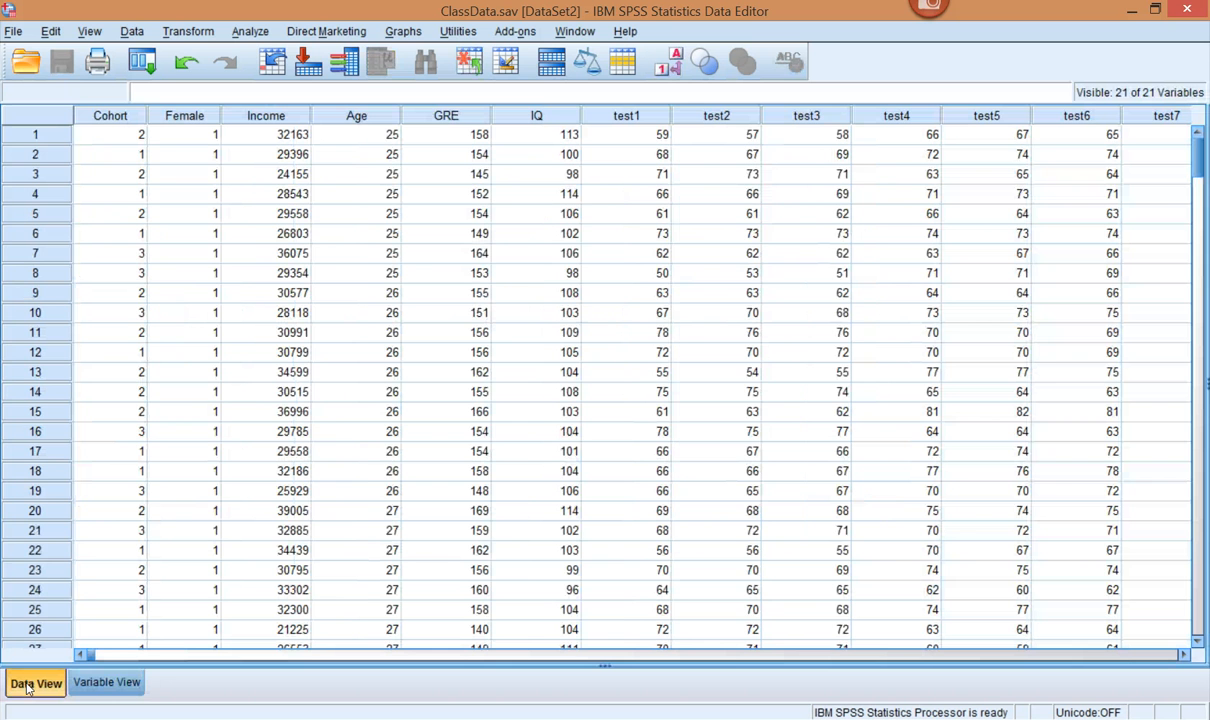
{"action": "left_click", "coordinate": [95, 682]}
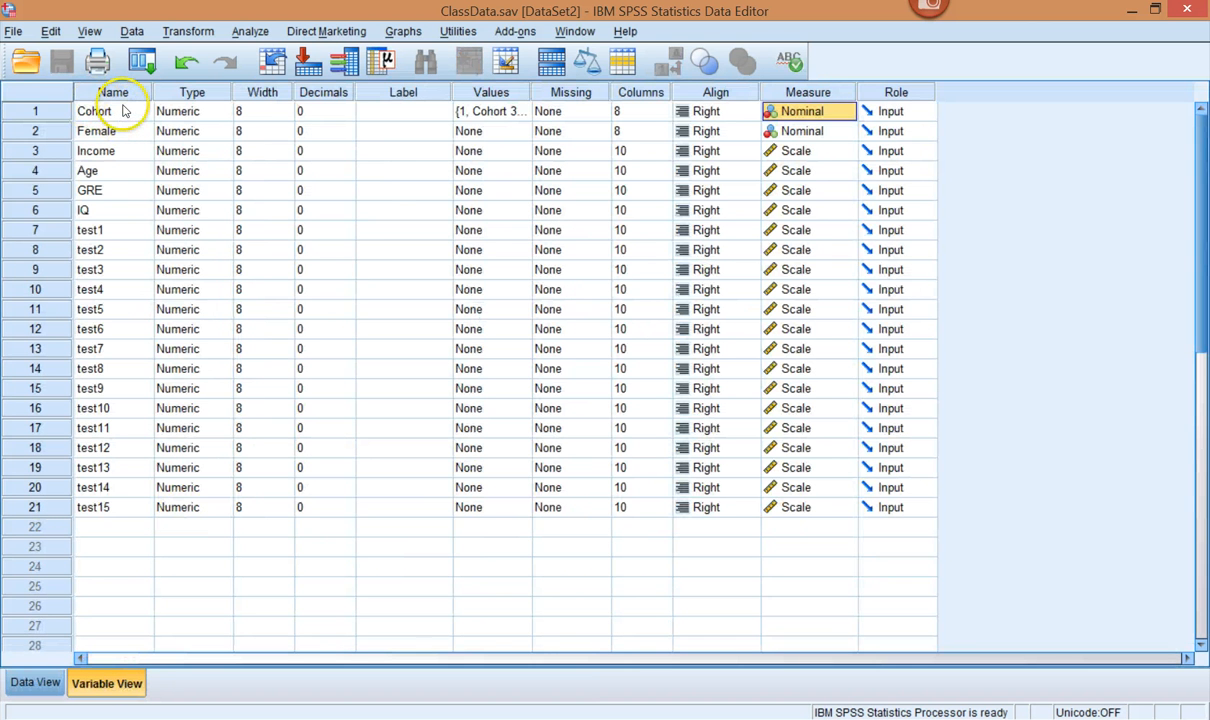
{"action": "double_click", "coordinate": [60, 111]}
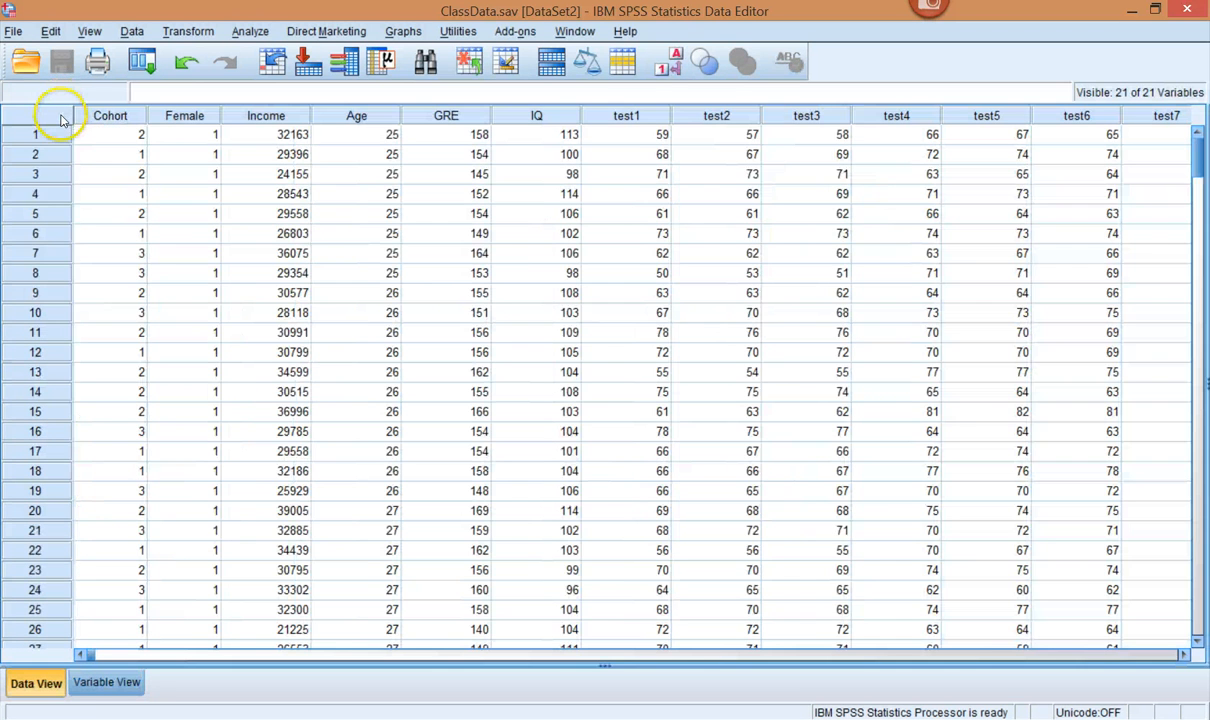
{"action": "left_click", "coordinate": [100, 682]}
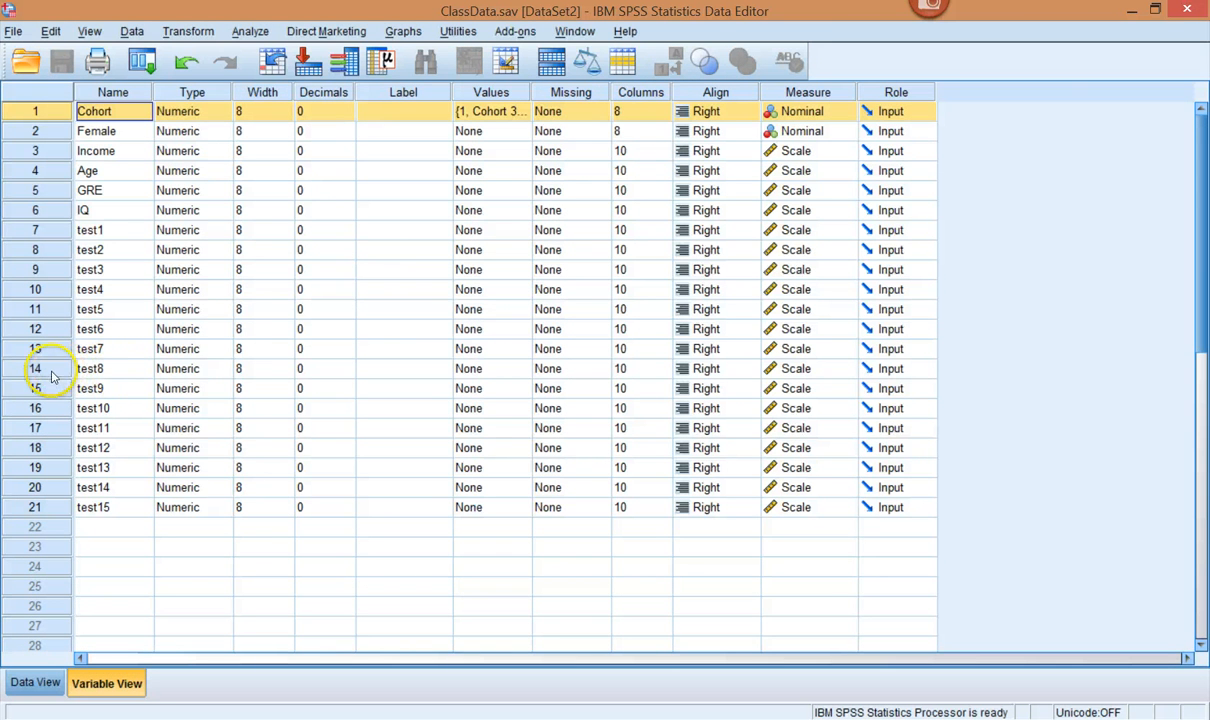
Go from the test8 variable's definition to its data column and return to the variable definitions.
{"action": "left_click", "coordinate": [35, 368]}
{"action": "double_click", "coordinate": [57, 376]}
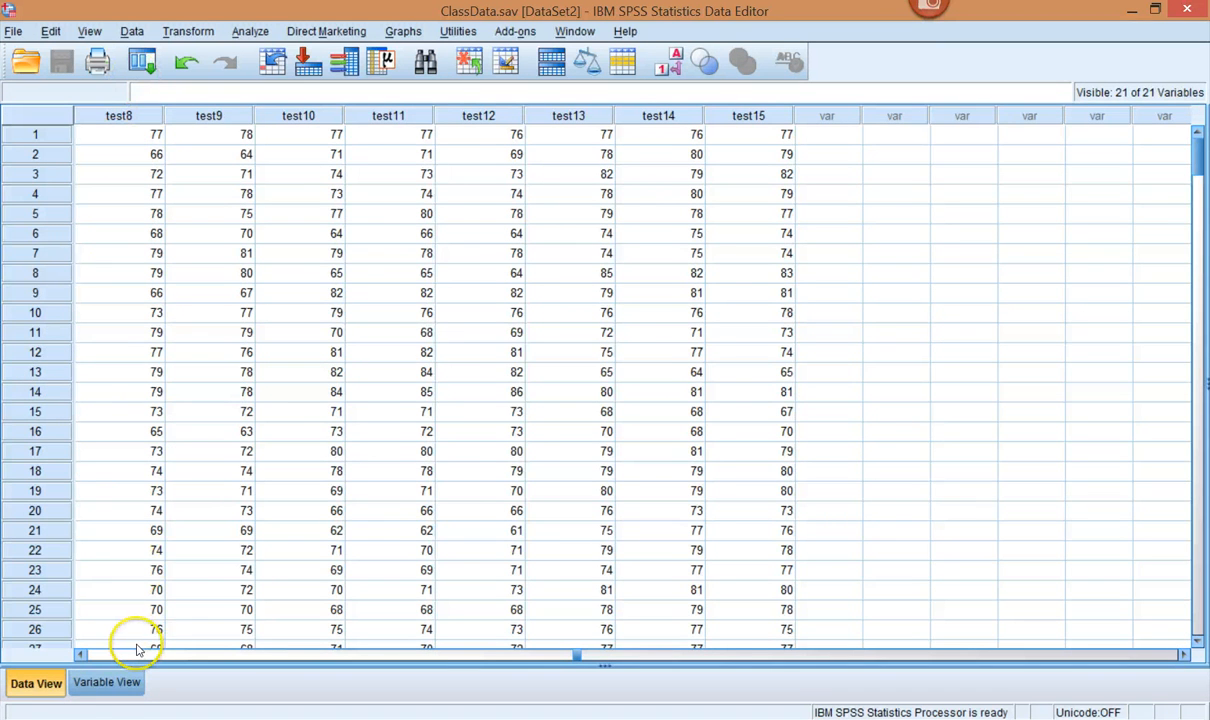
{"action": "left_click", "coordinate": [88, 681]}
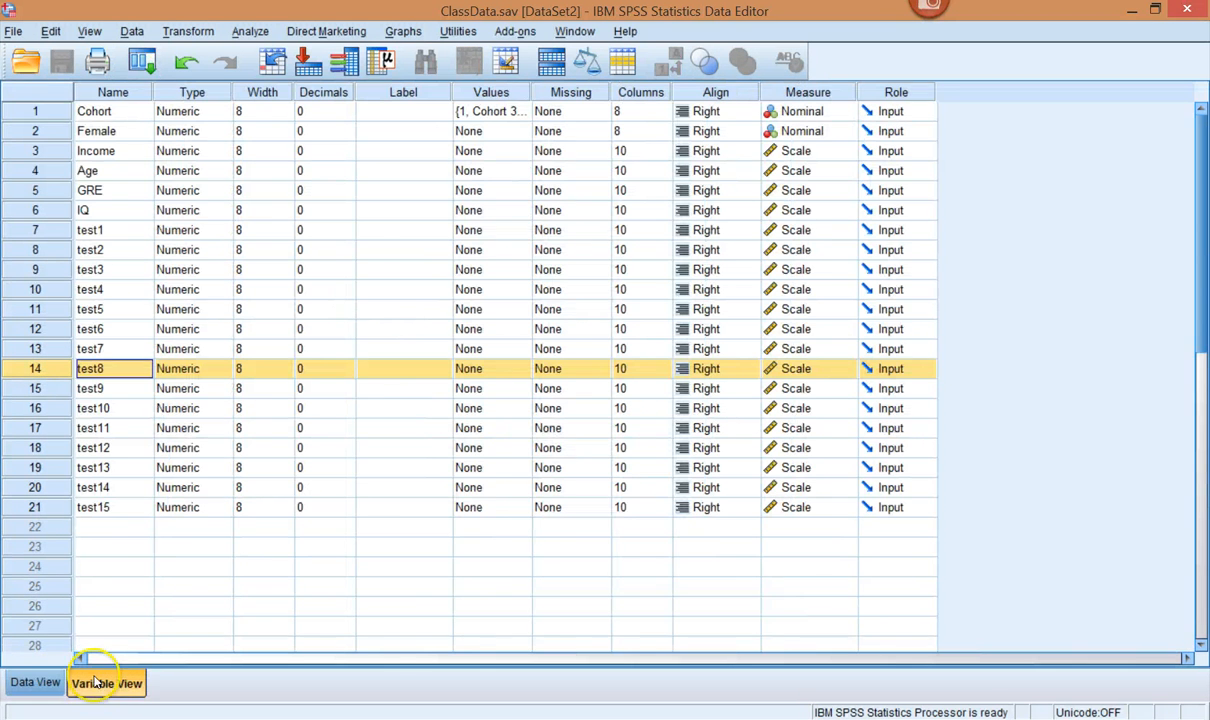
Go from Cohort's definition to its data column, and look through all columns up to test15 and all cases down to row 300.
{"action": "double_click", "coordinate": [36, 111]}
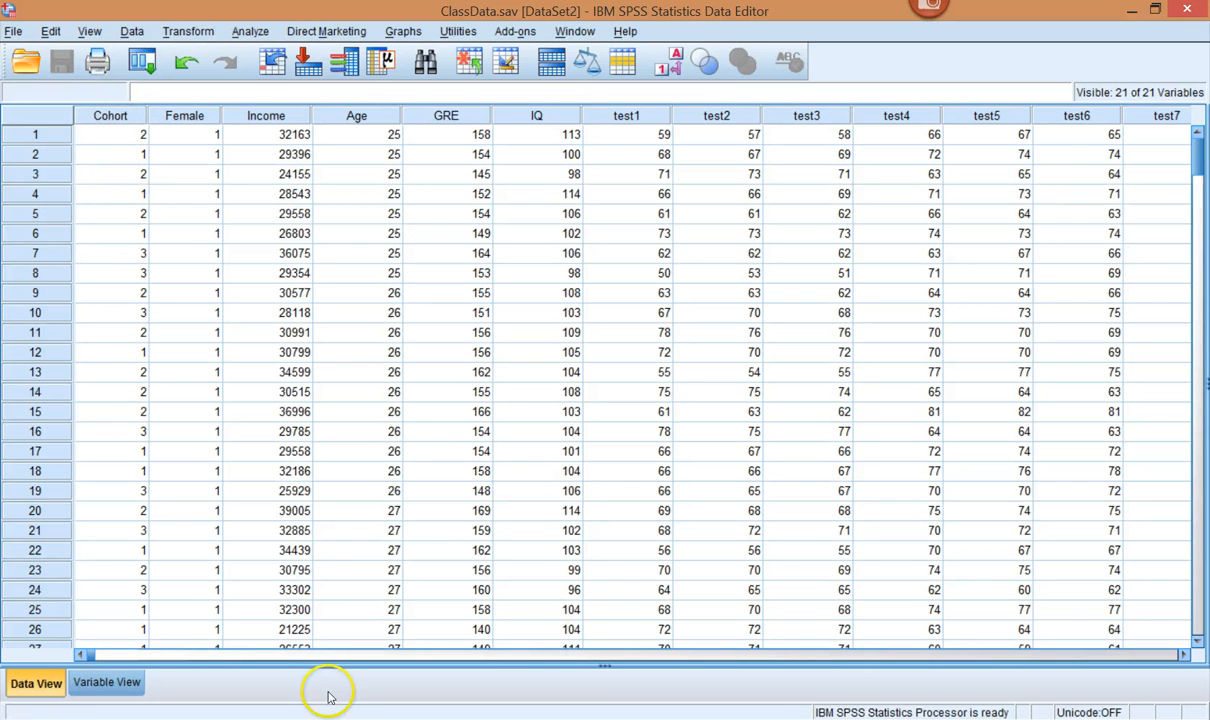
{"action": "left_click", "coordinate": [1183, 655]}
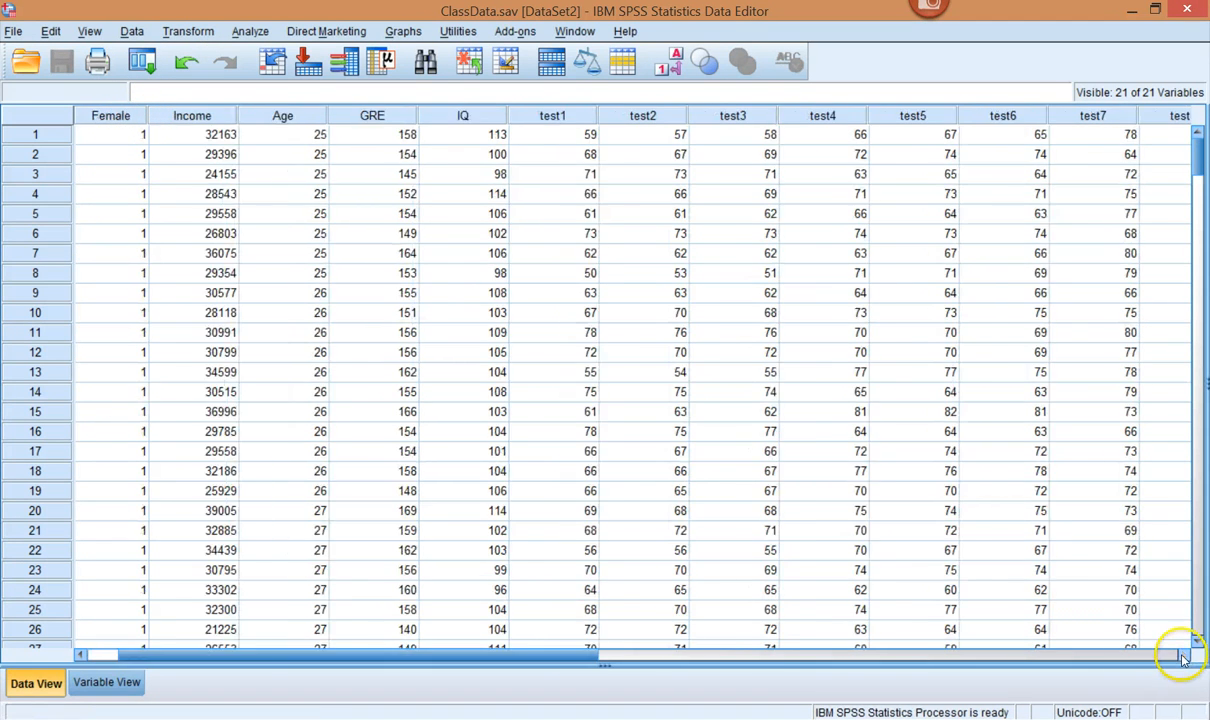
{"action": "left_click", "coordinate": [1183, 655]}
{"action": "left_click", "coordinate": [1183, 655]}
{"action": "left_click", "coordinate": [1183, 655]}
{"action": "left_click", "coordinate": [1183, 655]}
{"action": "left_click", "coordinate": [1183, 655]}
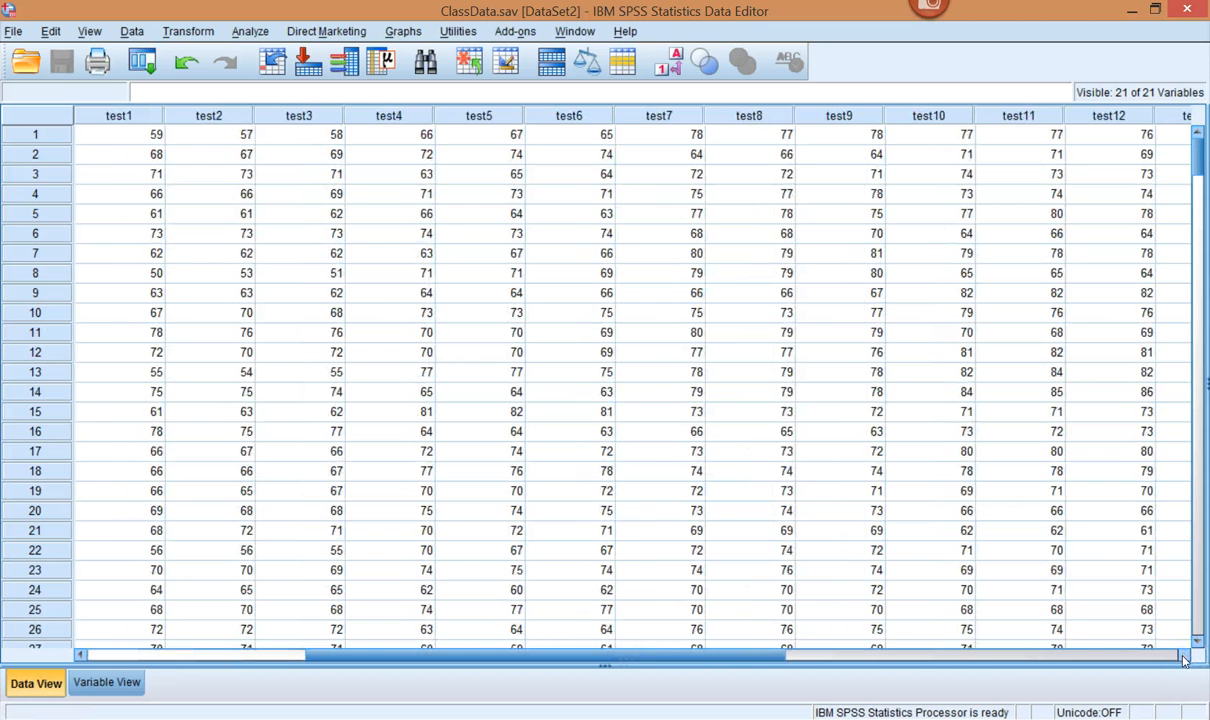
{"action": "left_click", "coordinate": [1183, 655]}
{"action": "left_click", "coordinate": [1183, 655]}
{"action": "left_click", "coordinate": [1183, 655]}
{"action": "left_click", "coordinate": [1183, 655]}
{"action": "left_click", "coordinate": [1183, 655]}
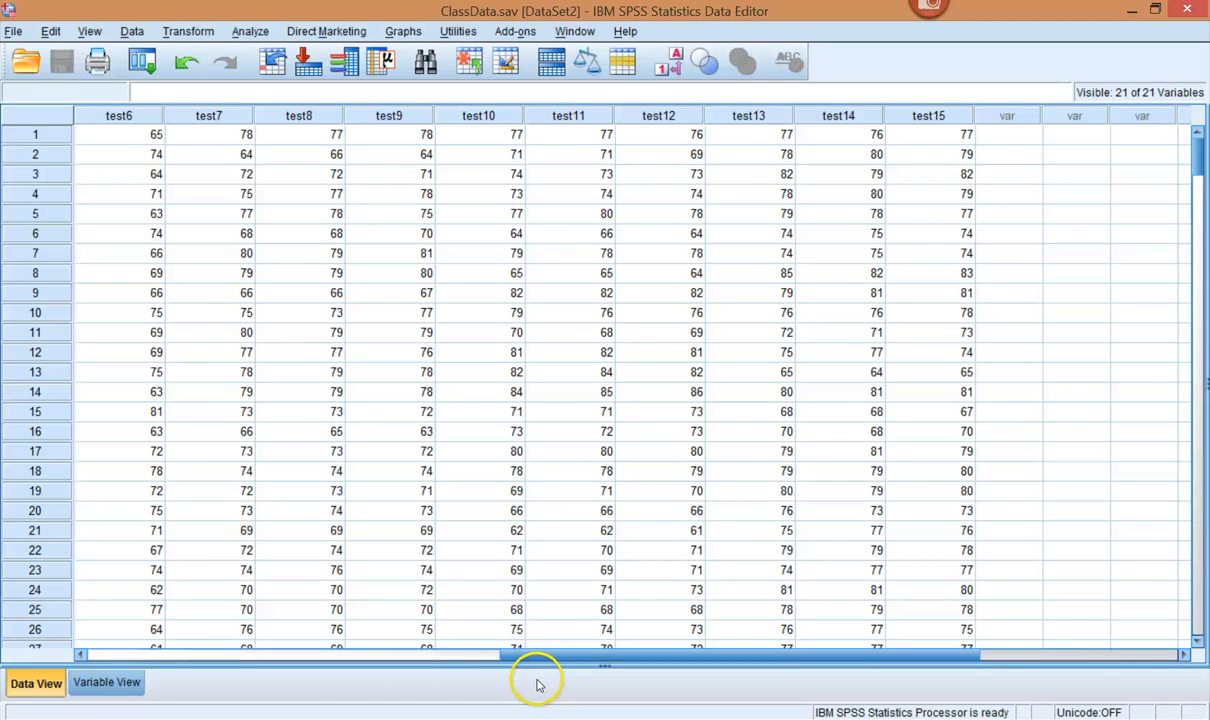
{"action": "left_click_drag", "start_coordinate": [562, 655], "coordinate": [140, 662]}
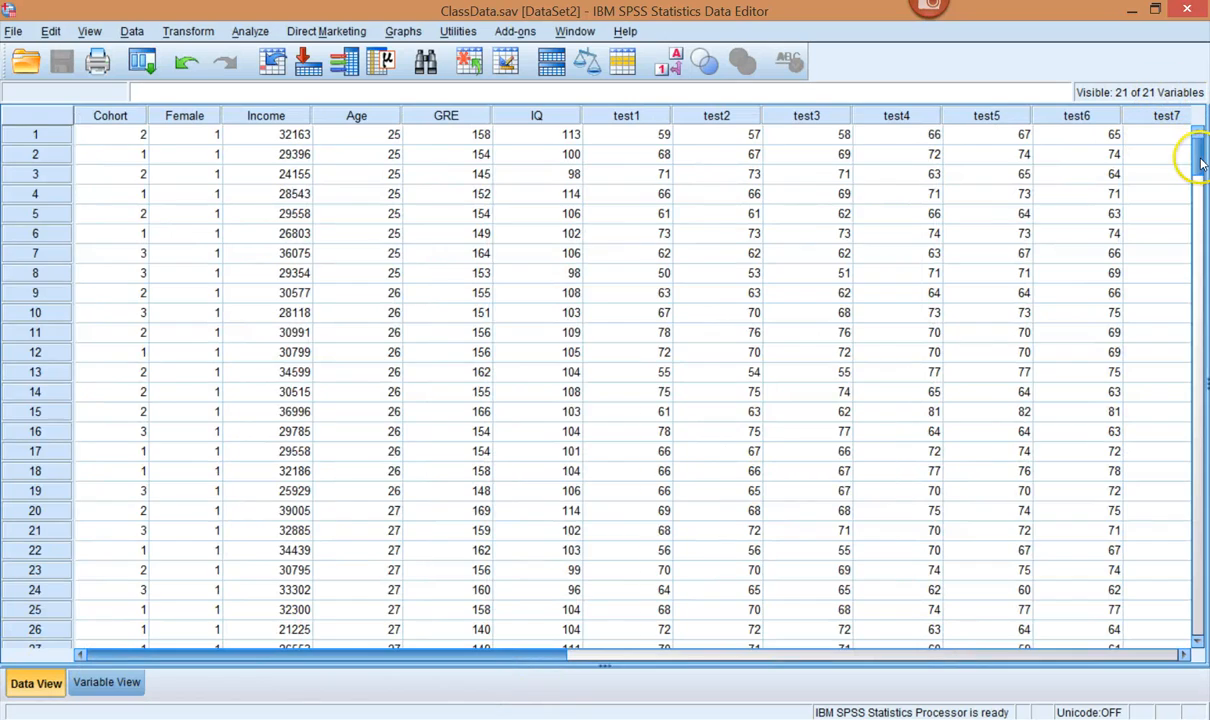
{"action": "left_click_drag", "start_coordinate": [1199, 157], "coordinate": [1199, 583]}
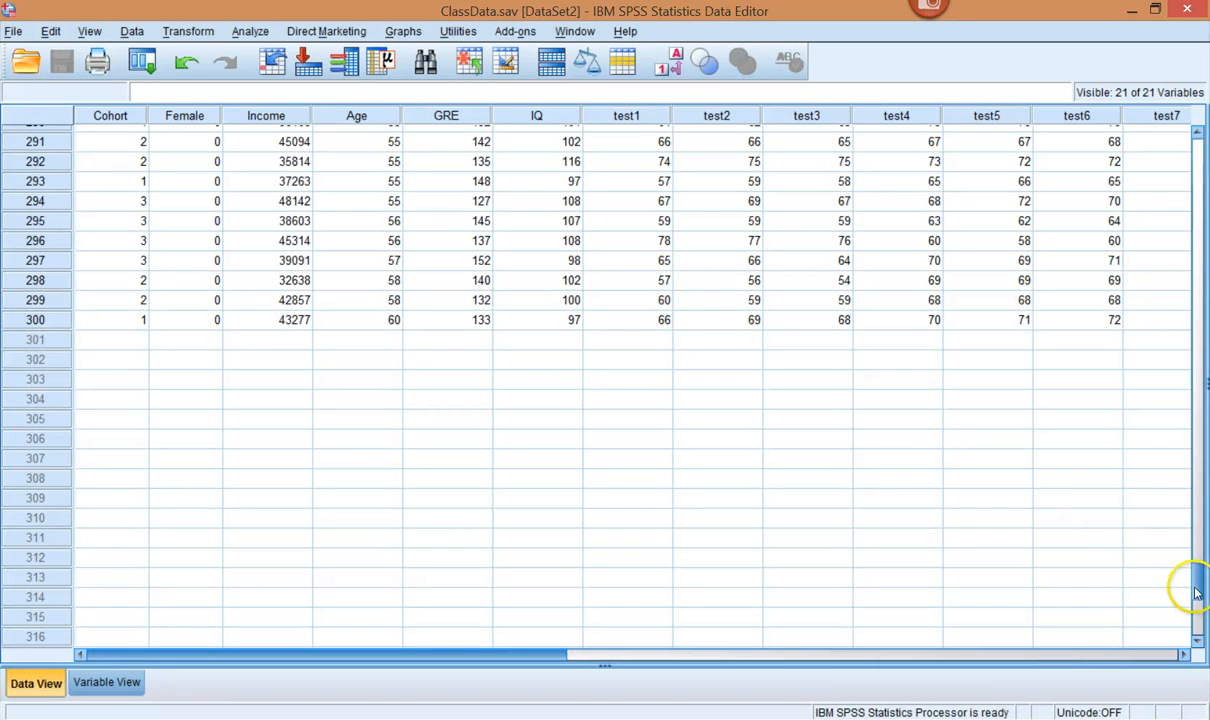
{"action": "left_click_drag", "start_coordinate": [1199, 597], "coordinate": [1199, 145]}
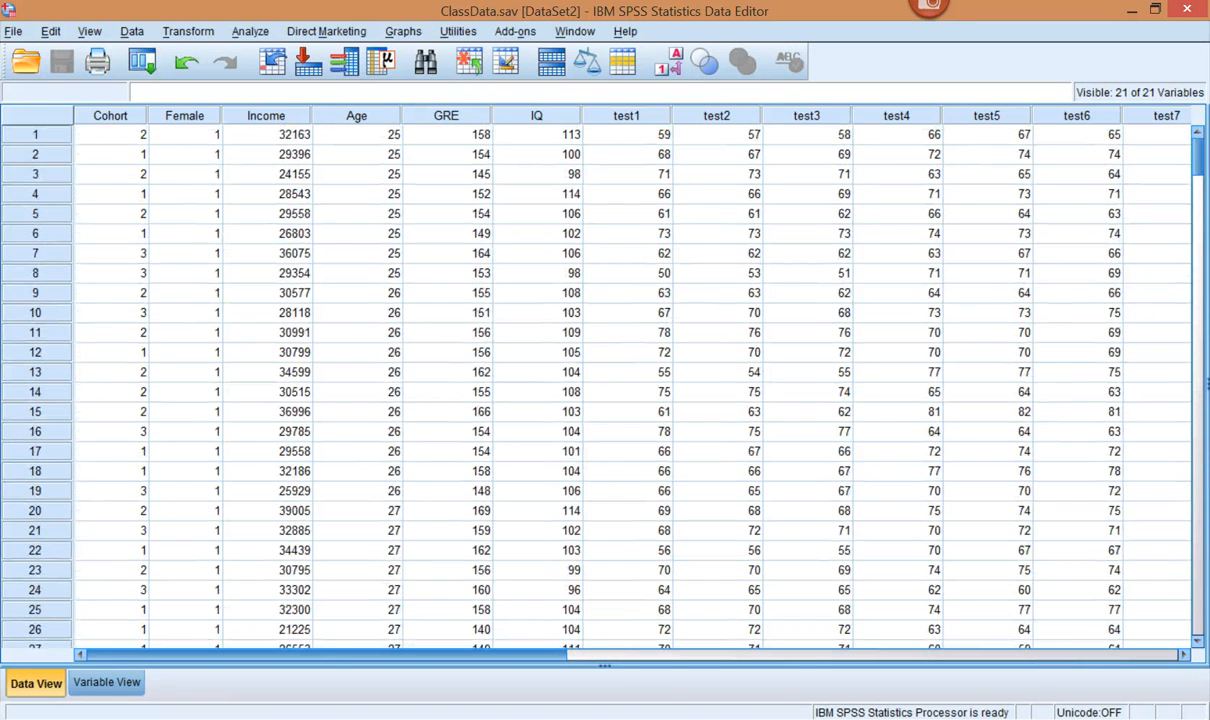
Sort the cases by Cohort in ascending order and shrink the output window to reveal the data.
{"action": "right_click", "coordinate": [104, 118]}
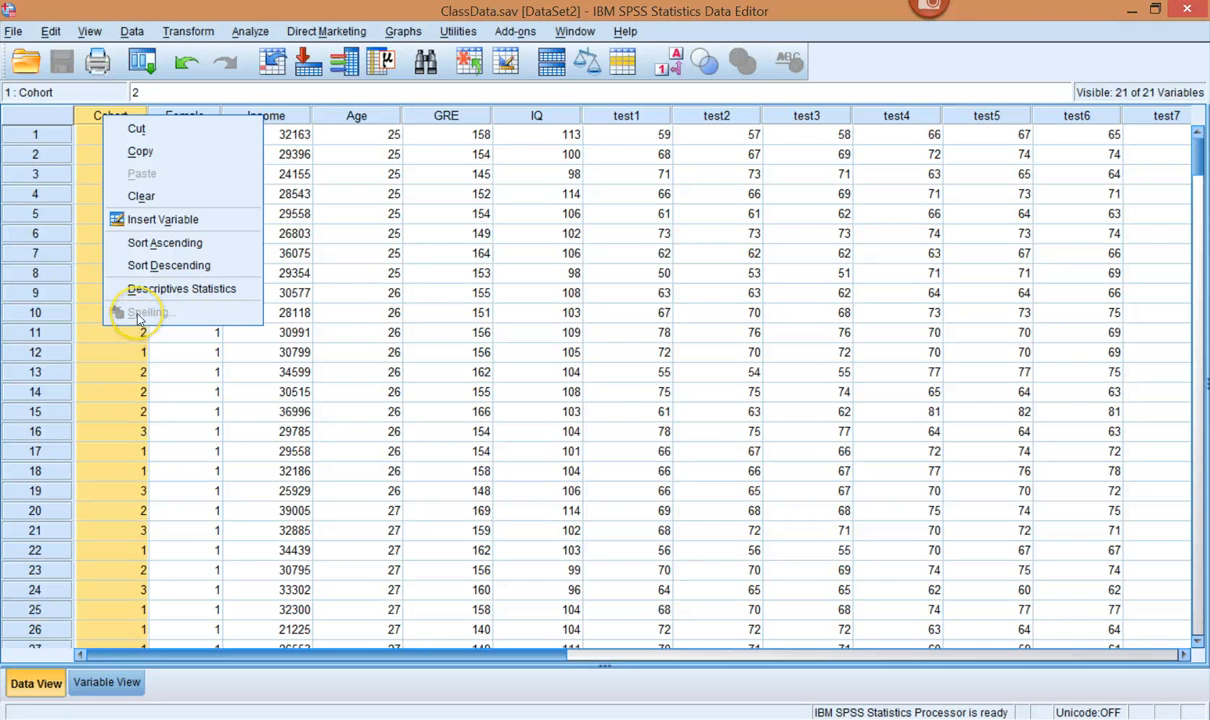
{"action": "left_click", "coordinate": [148, 243]}
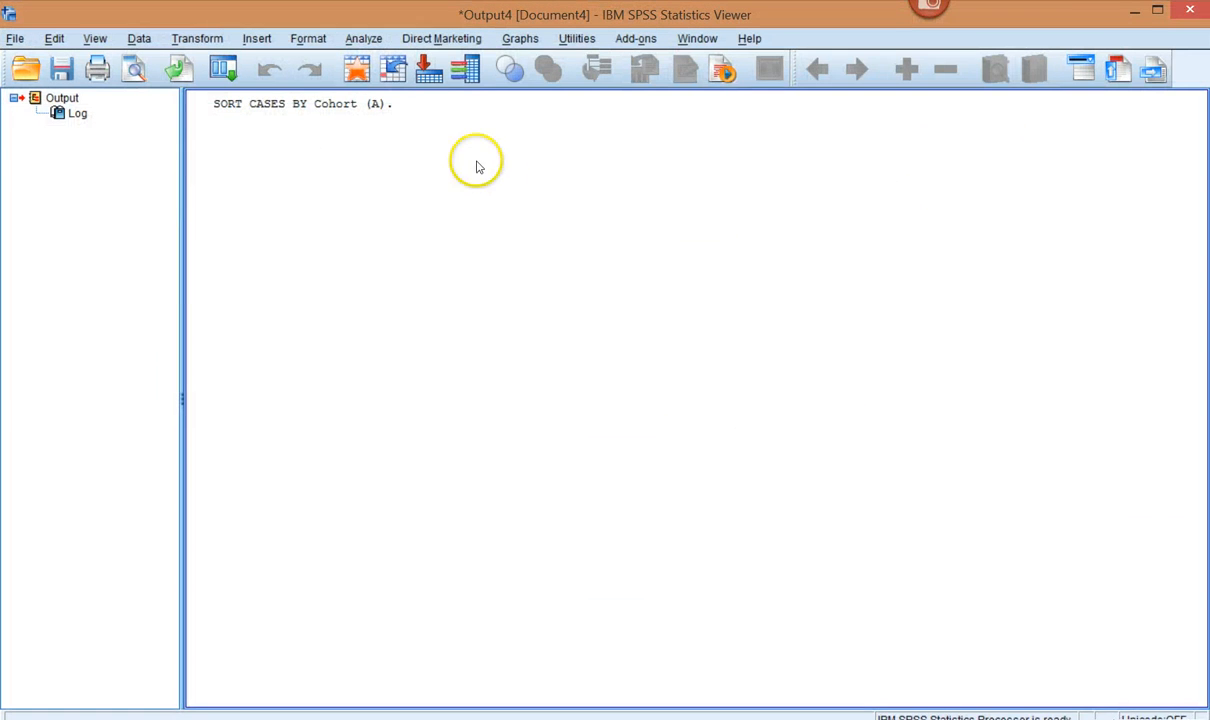
{"action": "left_click", "coordinate": [1157, 10]}
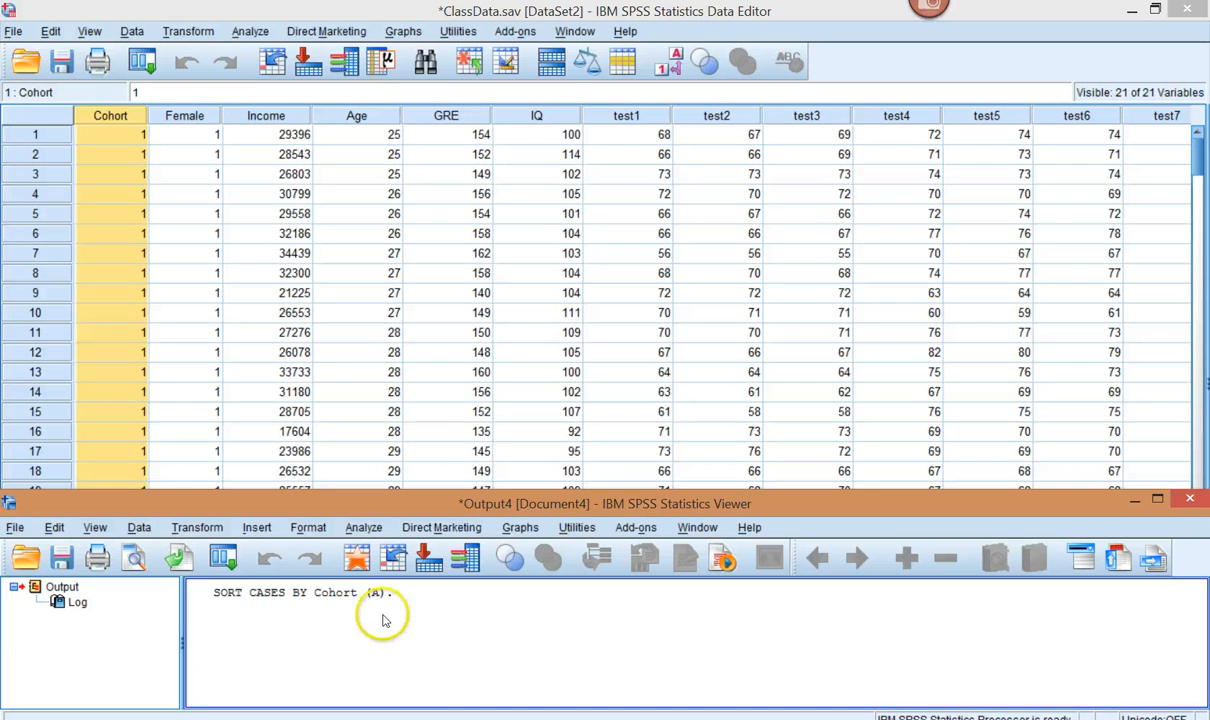
Sort the cases by Cohort in descending order.
{"action": "right_click", "coordinate": [130, 118]}
{"action": "left_click", "coordinate": [160, 268]}
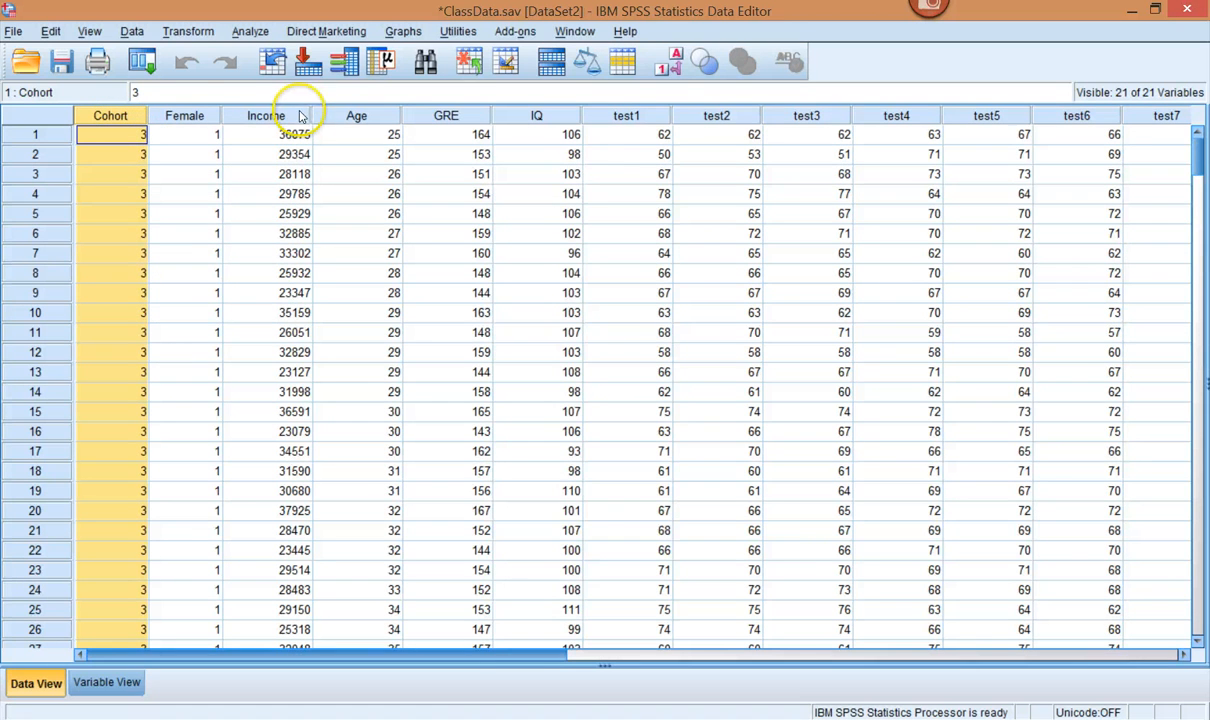
Select the Female column and the Income column in turn, and visit the variable definitions before returning to the data.
{"action": "left_click", "coordinate": [204, 120]}
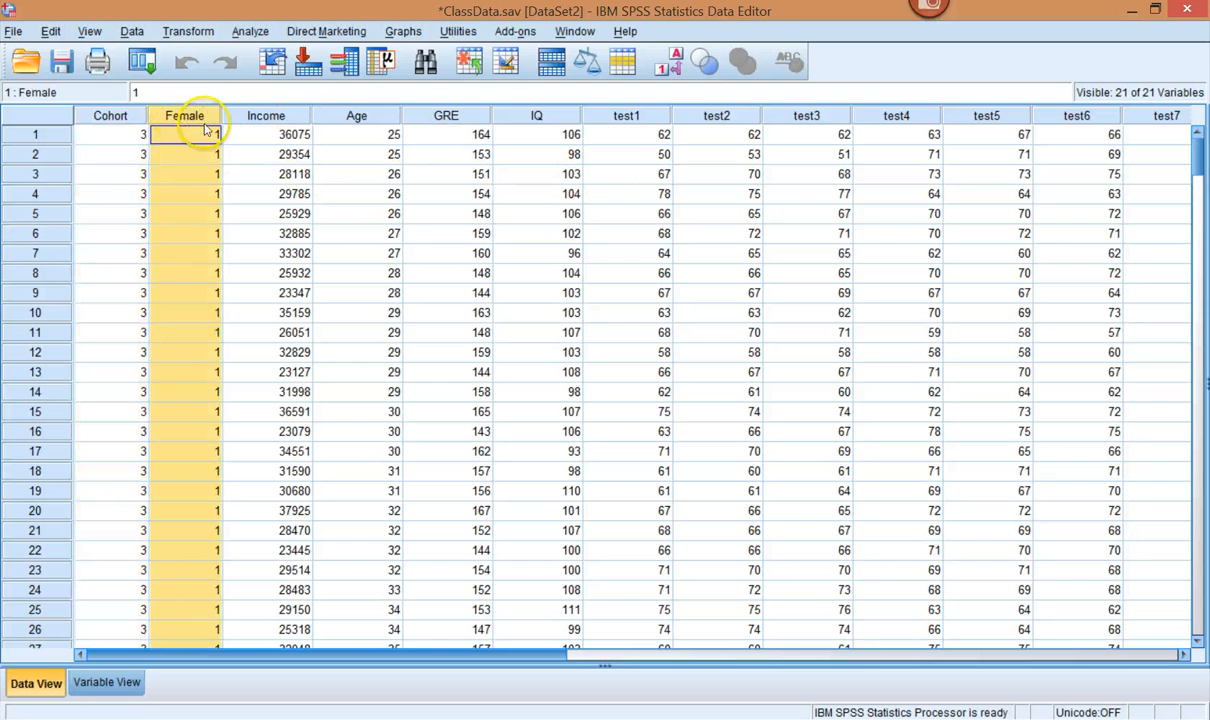
{"action": "left_click_drag", "start_coordinate": [212, 120], "coordinate": [182, 125]}
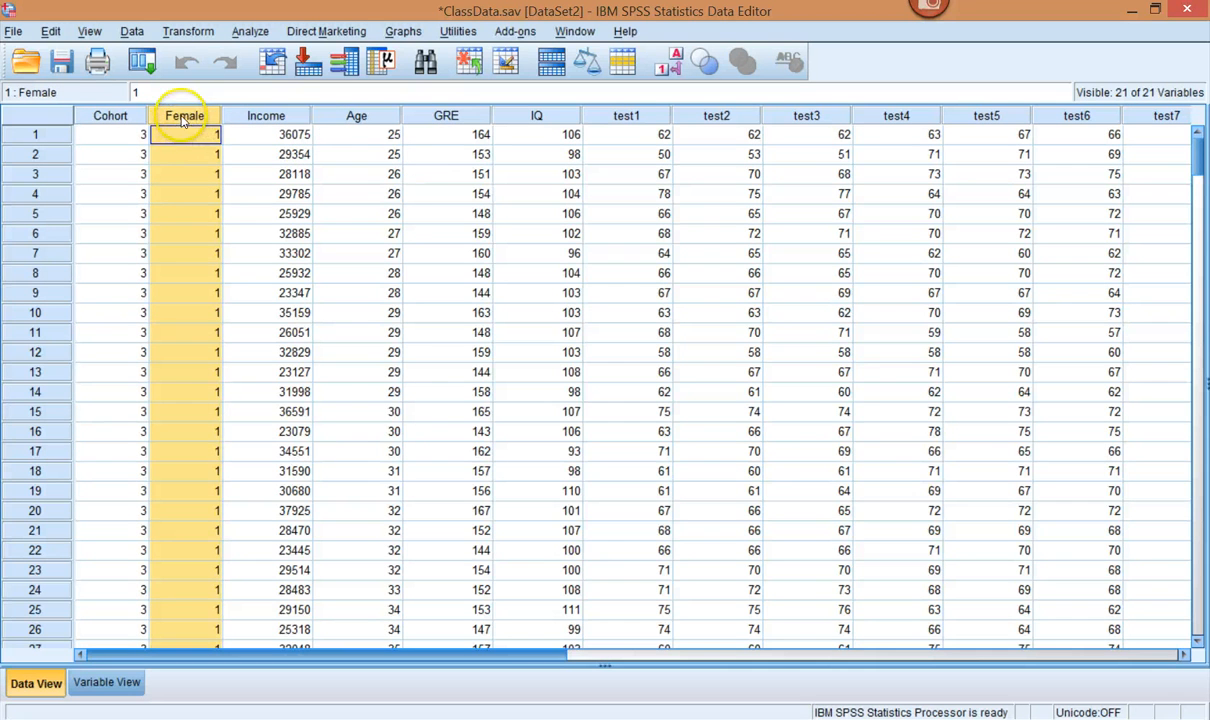
{"action": "left_click", "coordinate": [266, 115]}
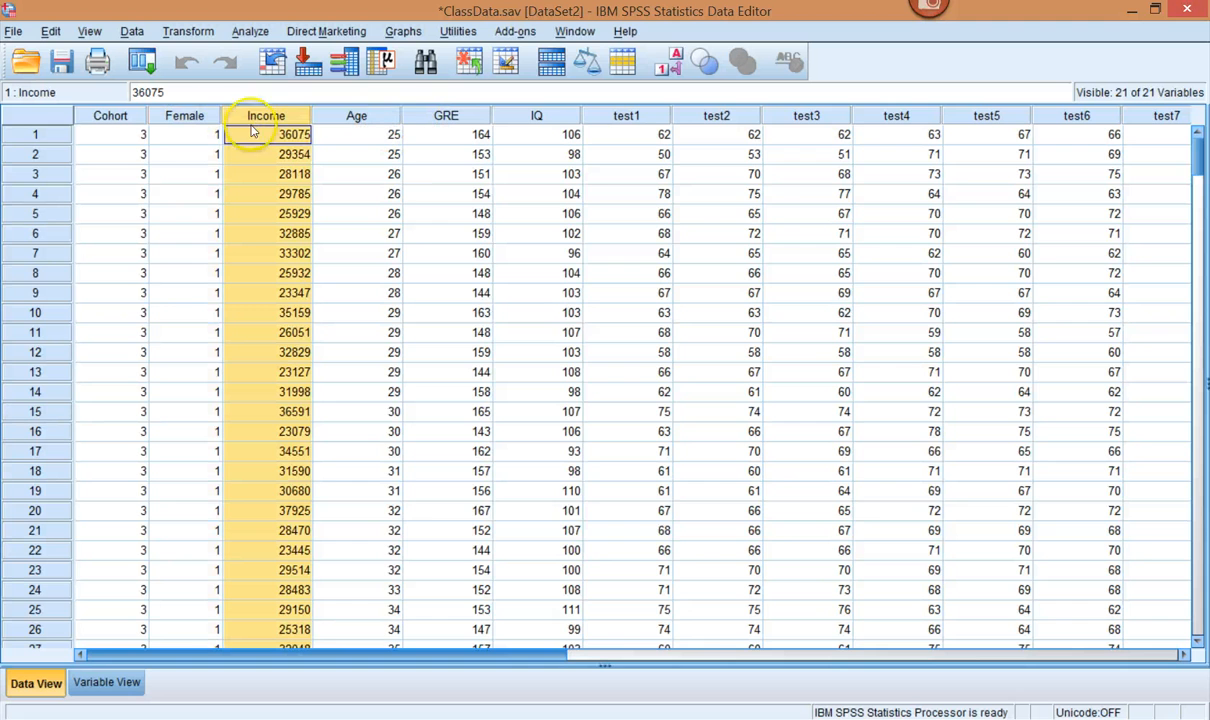
{"action": "mouse_move", "coordinate": [268, 120]}
{"action": "left_mouse_down"}
{"action": "mouse_move", "coordinate": [632, 120]}
{"action": "mouse_move", "coordinate": [285, 112]}
{"action": "left_mouse_up"}
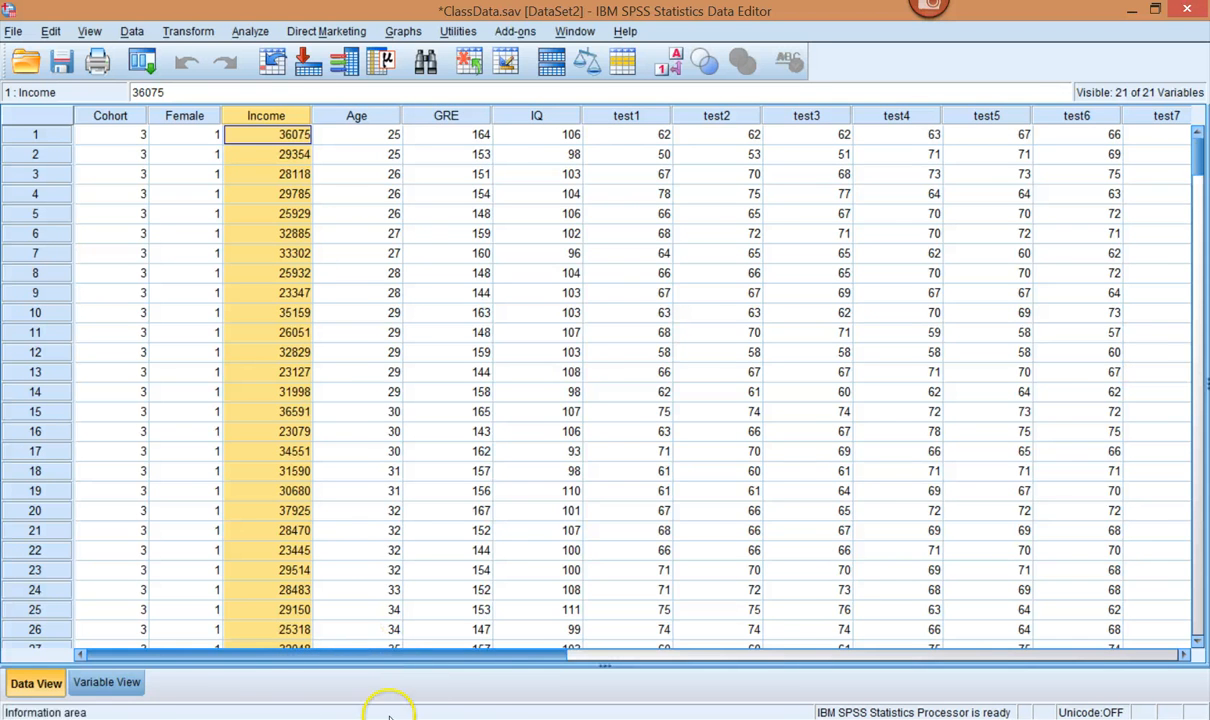
{"action": "left_click", "coordinate": [107, 684]}
{"action": "left_click", "coordinate": [30, 683]}
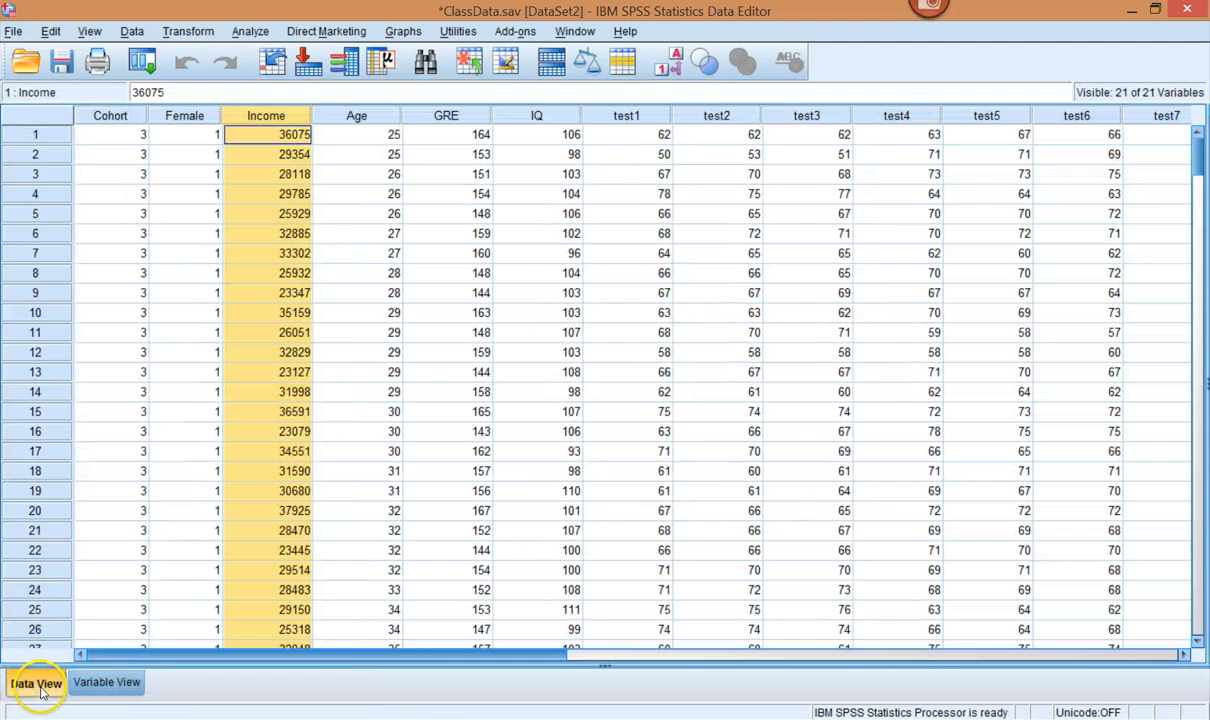
Compare ClassData's variable definitions with its data, preview the open SPSS windows, and return to ClassData's variable definitions.
{"action": "left_click", "coordinate": [107, 684]}
{"action": "left_click", "coordinate": [36, 683]}
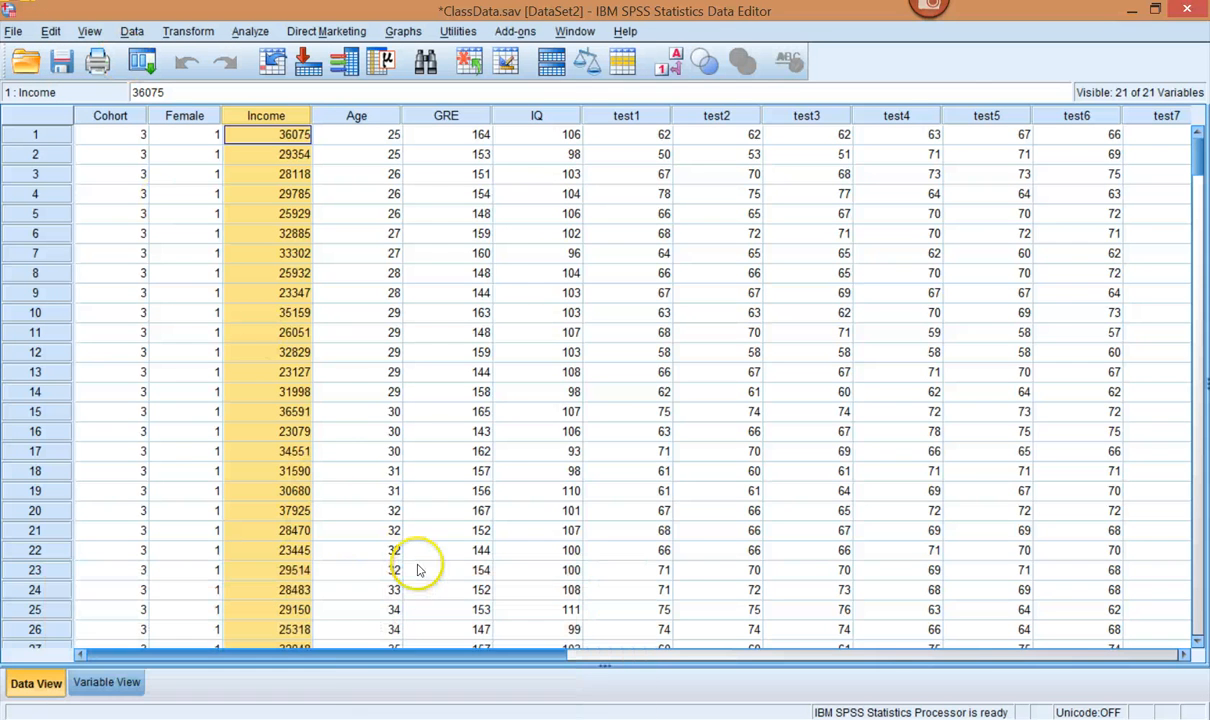
{"action": "mouse_move", "coordinate": [345, 719]}
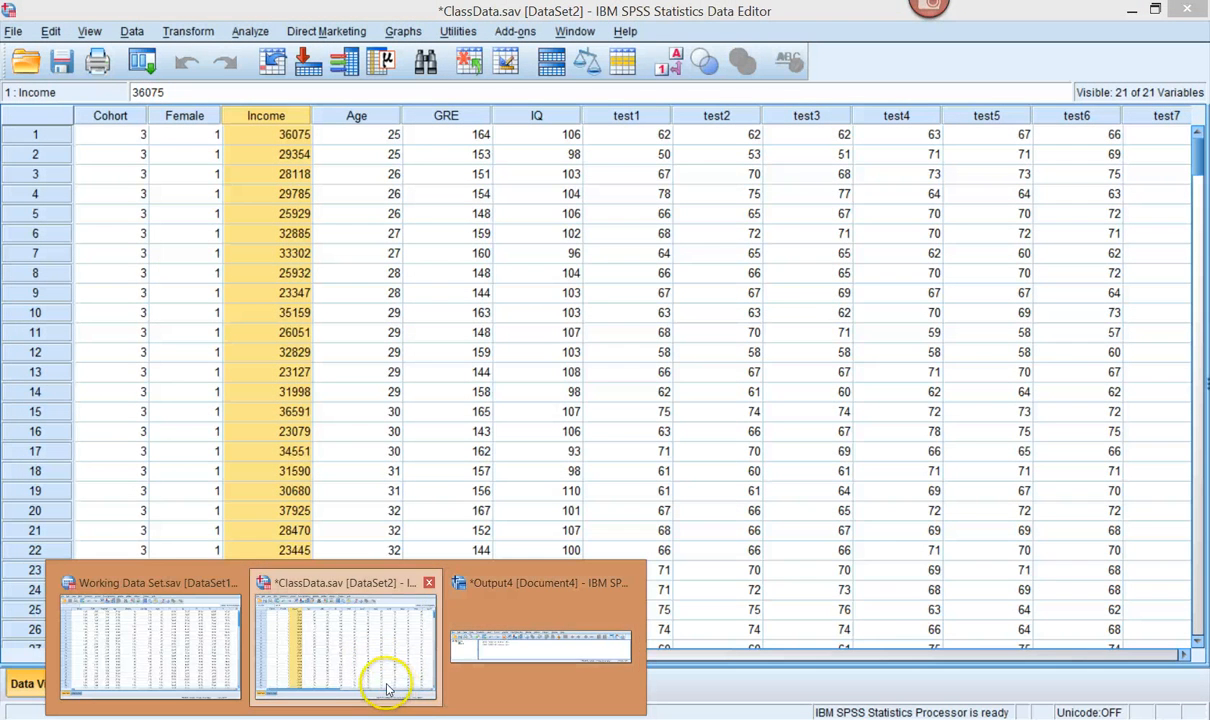
{"action": "left_click", "coordinate": [375, 680]}
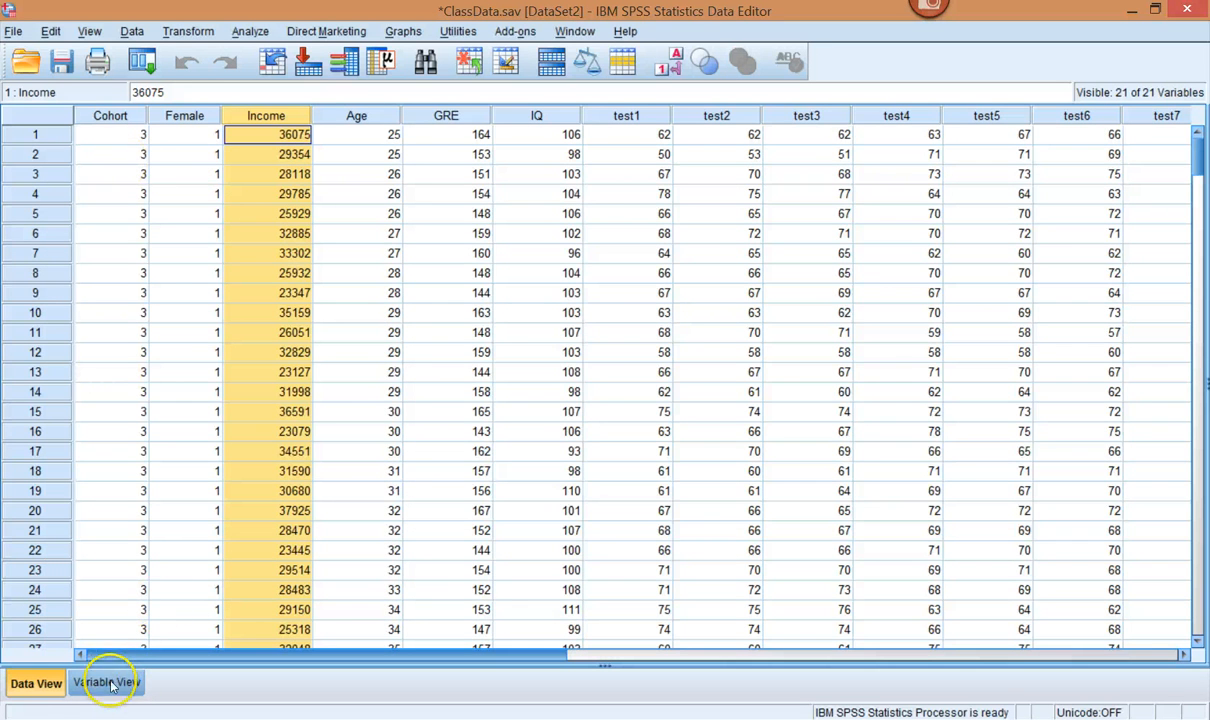
{"action": "left_click", "coordinate": [150, 681]}
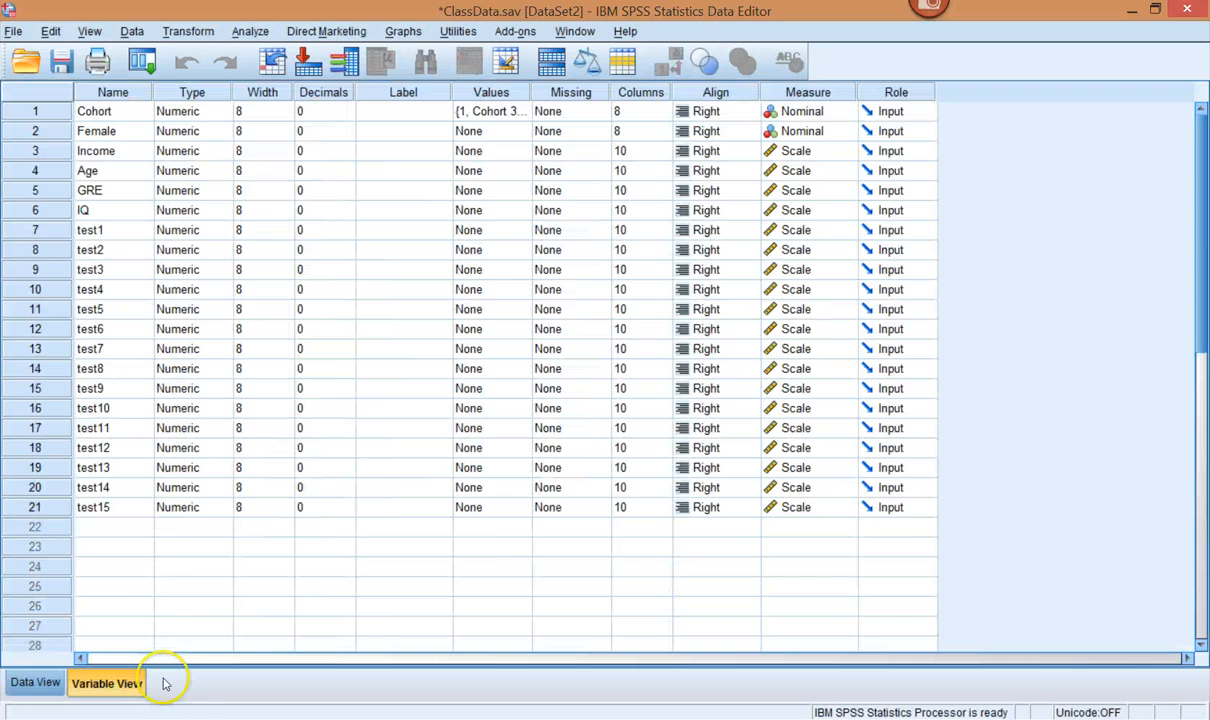
Start saving the dataset under a new name, look through the list of variables to keep, and cancel the variable selection.
{"action": "left_click", "coordinate": [15, 31]}
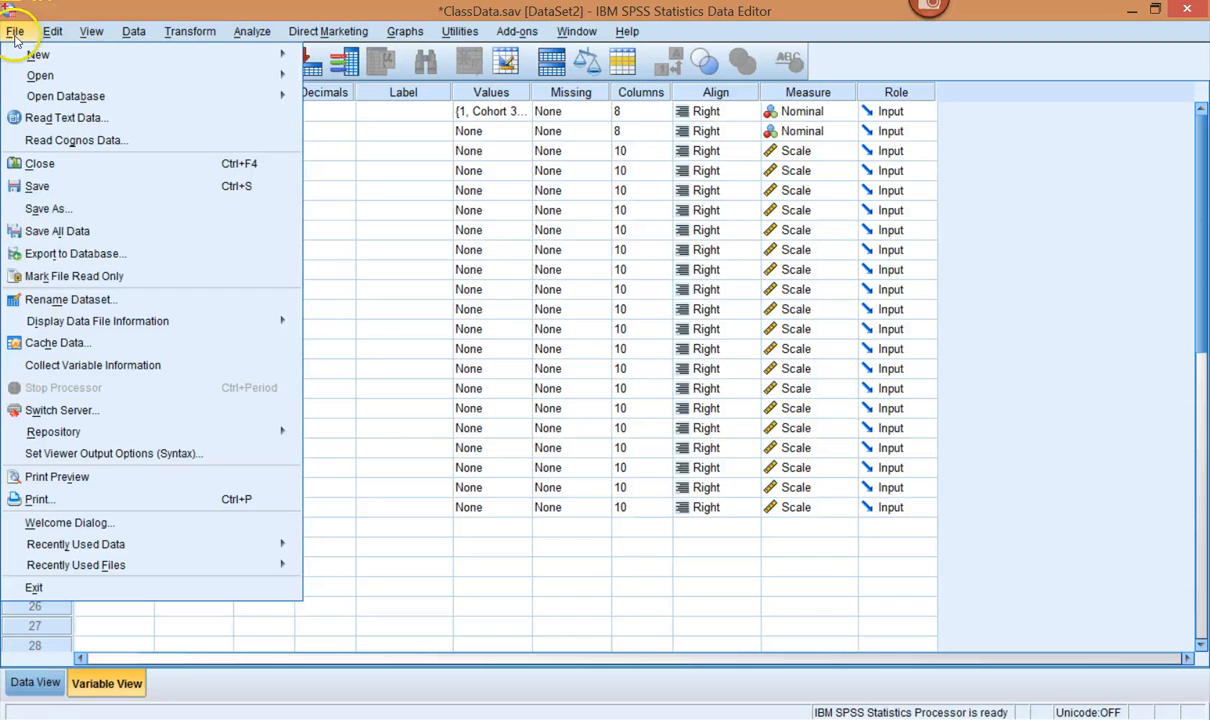
{"action": "left_click", "coordinate": [44, 209]}
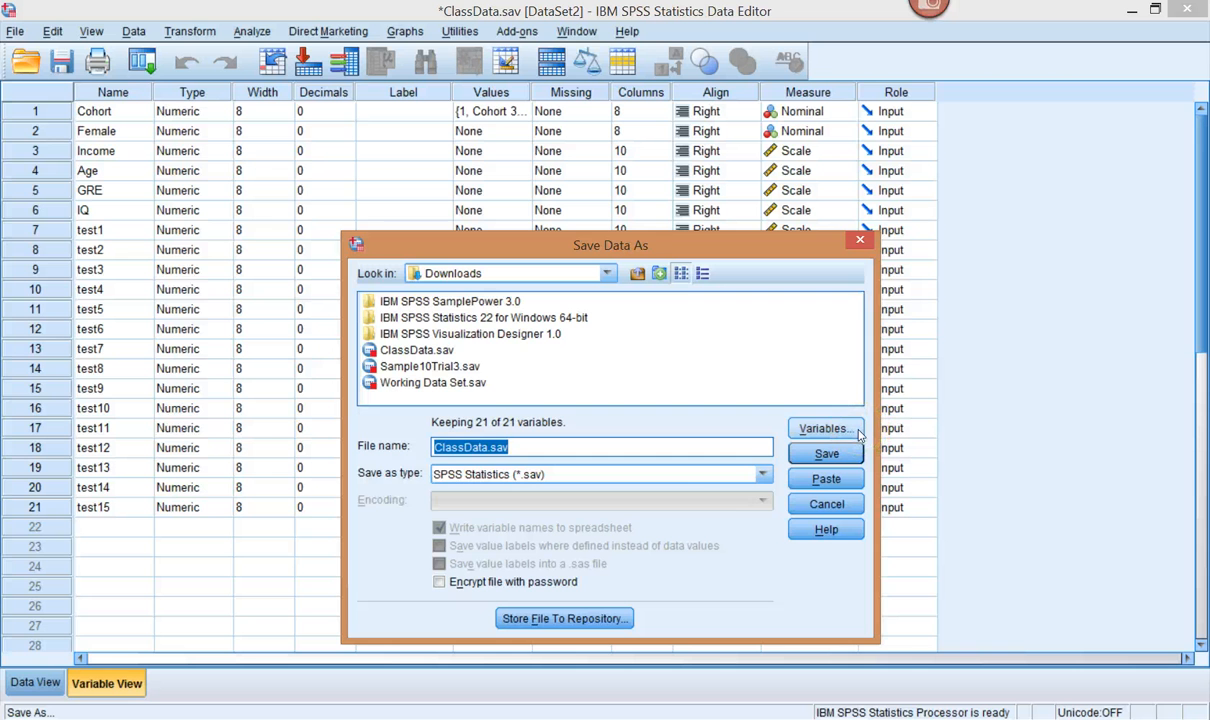
{"action": "left_click", "coordinate": [825, 428]}
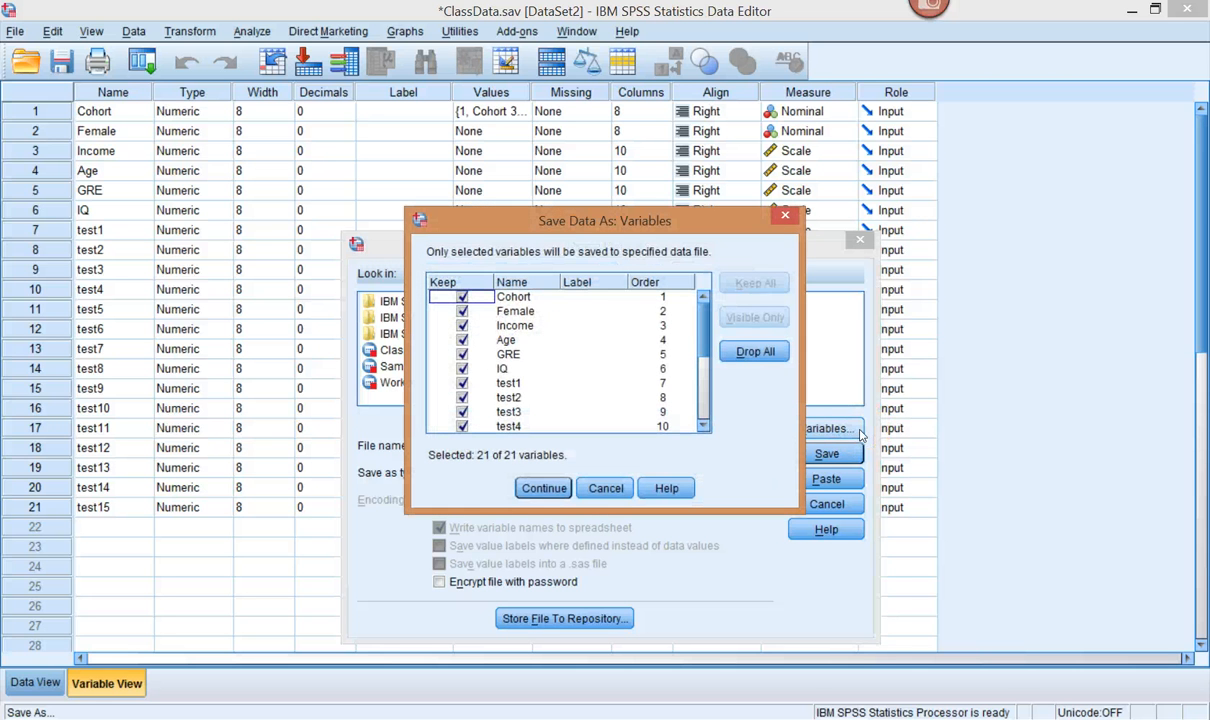
{"action": "left_click_drag", "start_coordinate": [705, 316], "coordinate": [703, 397]}
{"action": "scroll", "coordinate": [621, 324], "scroll_direction": "up", "scroll_amount": 4}
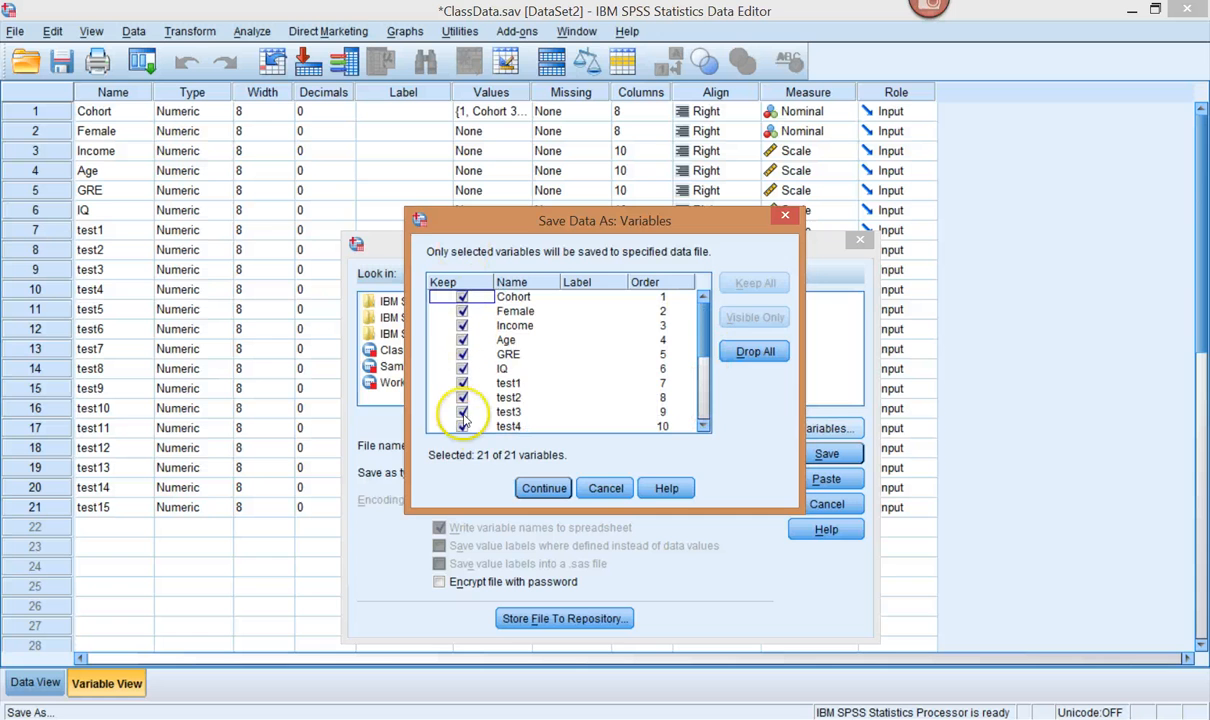
{"action": "left_click", "coordinate": [606, 488]}
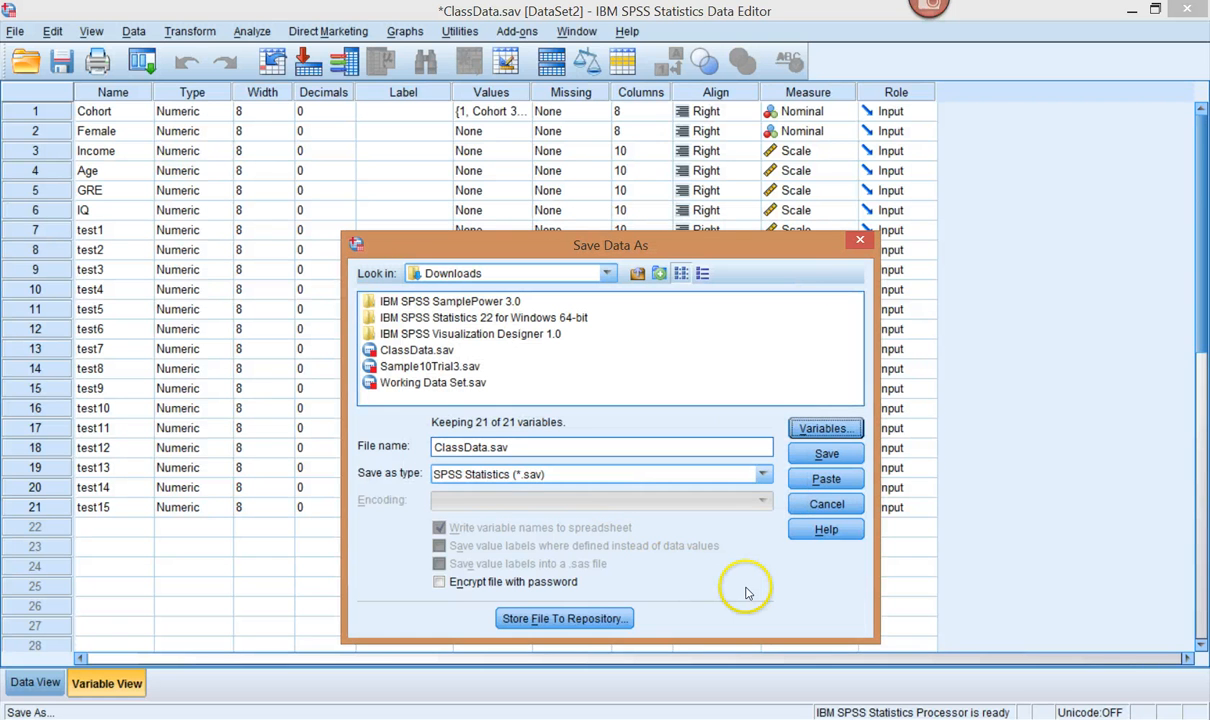
Look through the file formats available for saving the dataset, from SPSS Statistics to Stata, and cancel the save.
{"action": "left_click", "coordinate": [462, 475]}
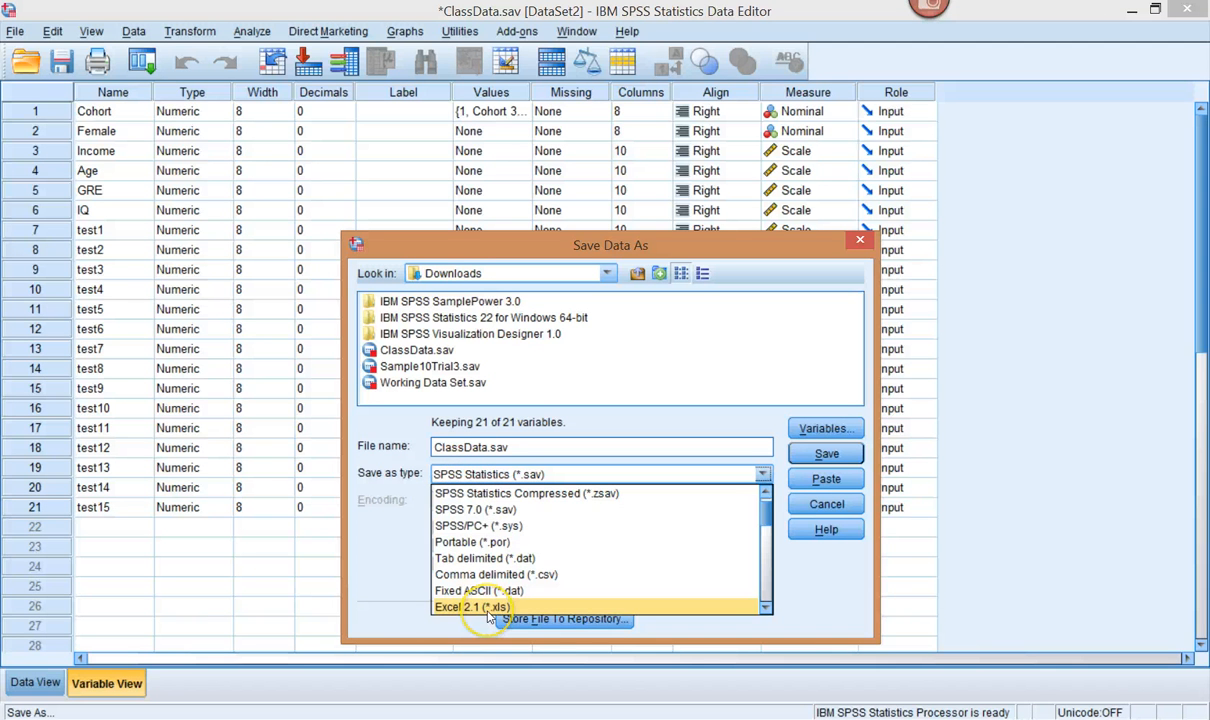
{"action": "left_click_drag", "start_coordinate": [765, 505], "coordinate": [767, 604]}
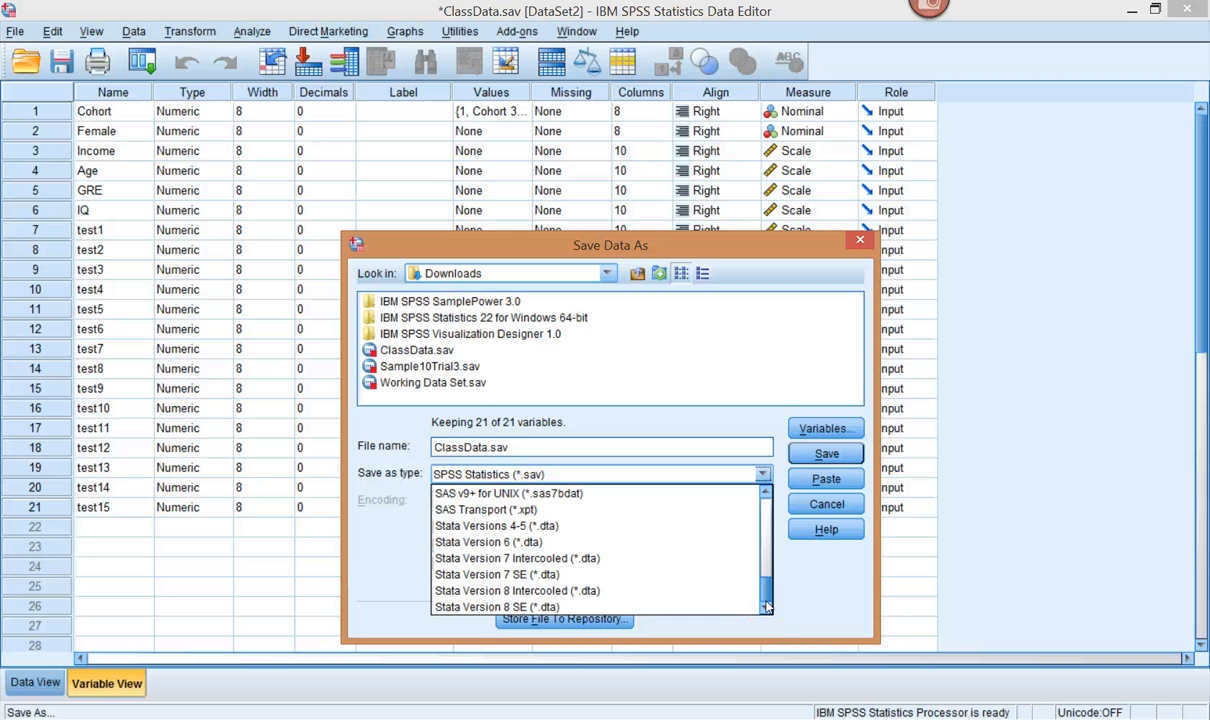
{"action": "left_click_drag", "start_coordinate": [769, 575], "coordinate": [757, 505]}
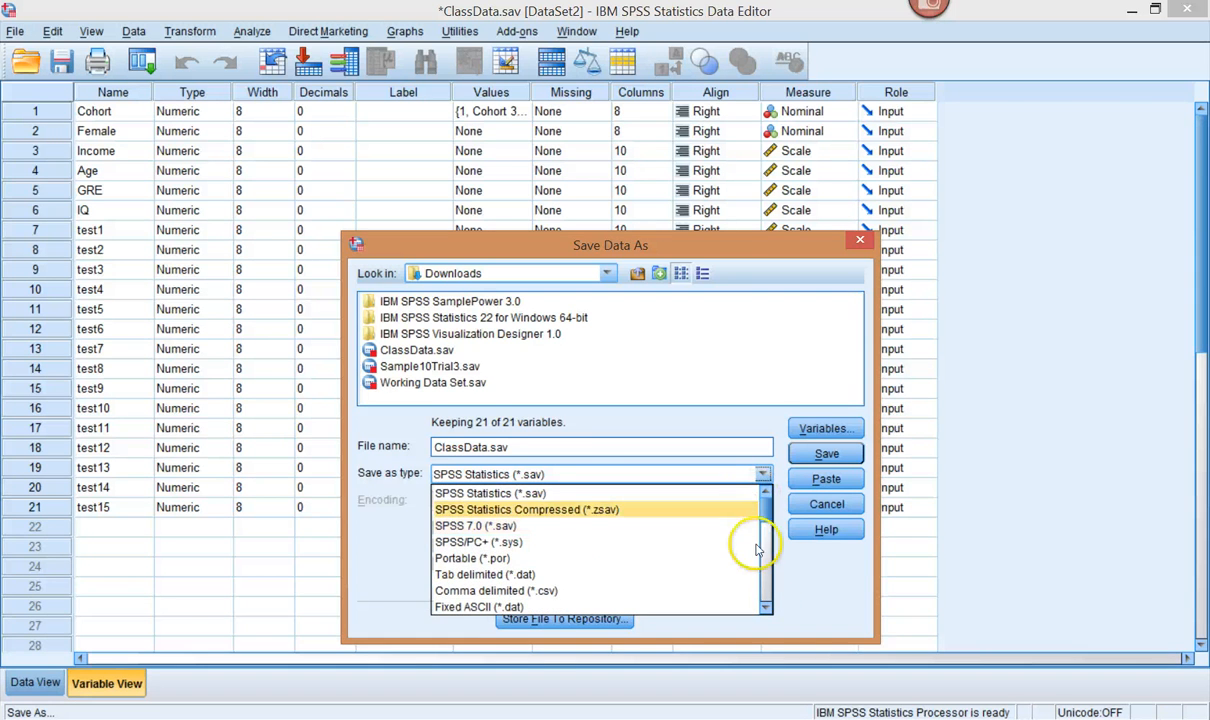
{"action": "scroll", "coordinate": [740, 520], "scroll_direction": "down", "scroll_amount": 6}
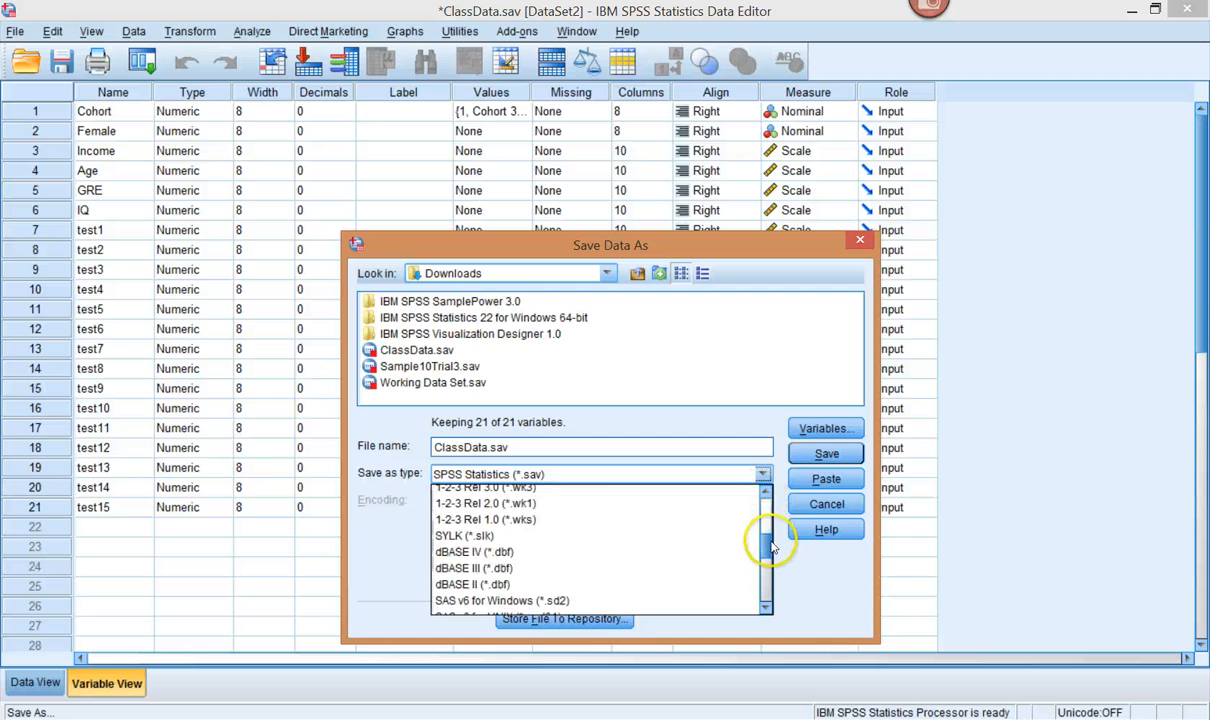
{"action": "scroll", "coordinate": [740, 520], "scroll_direction": "up", "scroll_amount": 6}
{"action": "left_click", "coordinate": [786, 511]}
{"action": "left_click", "coordinate": [810, 504]}
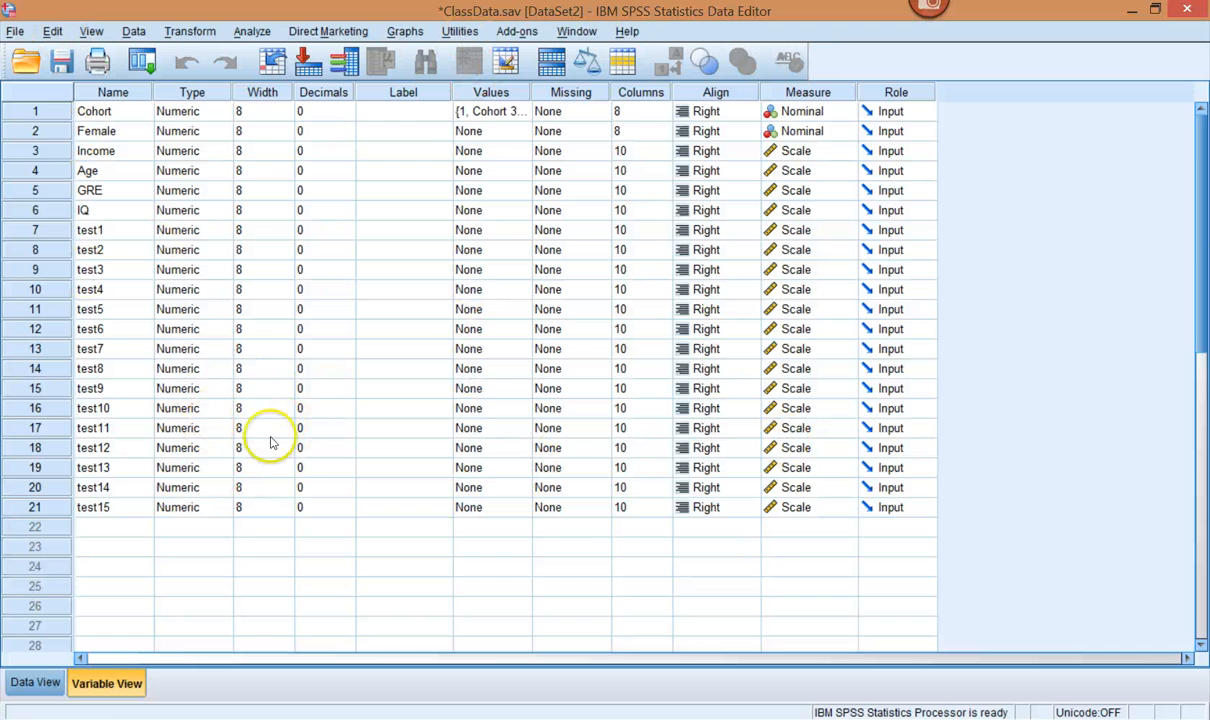
Alternate between the case data and the variable definitions to compare them, ending on the variable definitions.
{"action": "left_click", "coordinate": [30, 683]}
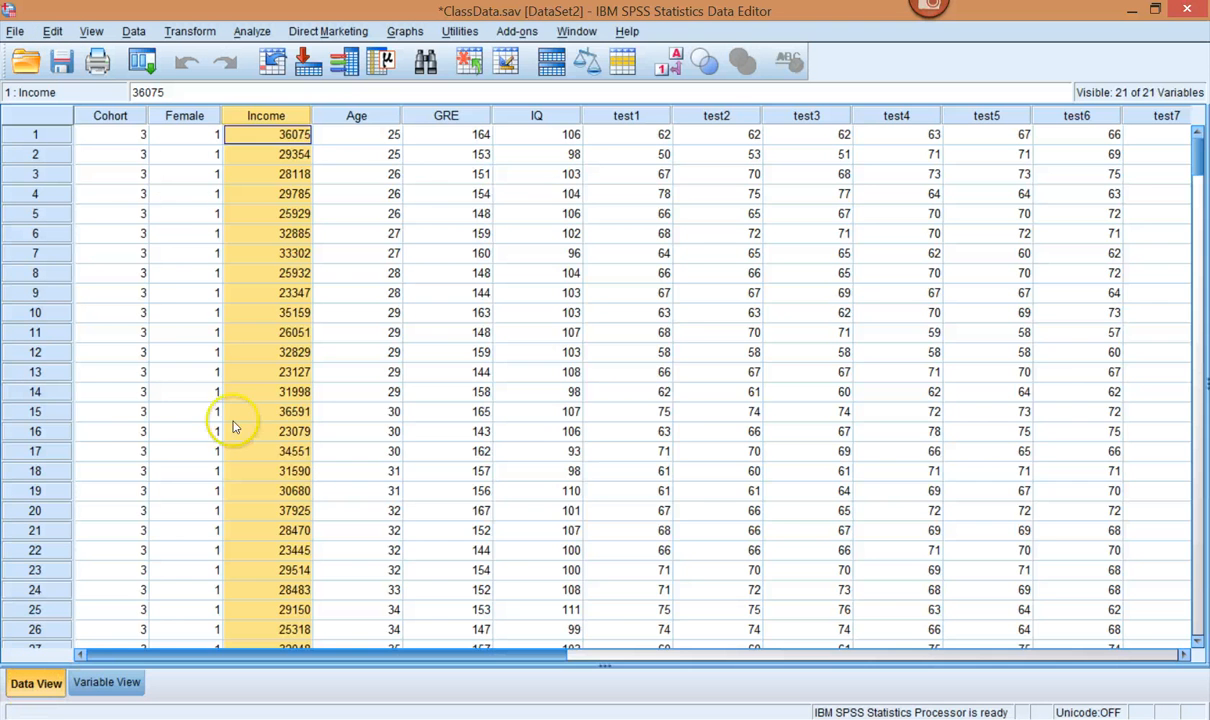
{"action": "left_click", "coordinate": [108, 681]}
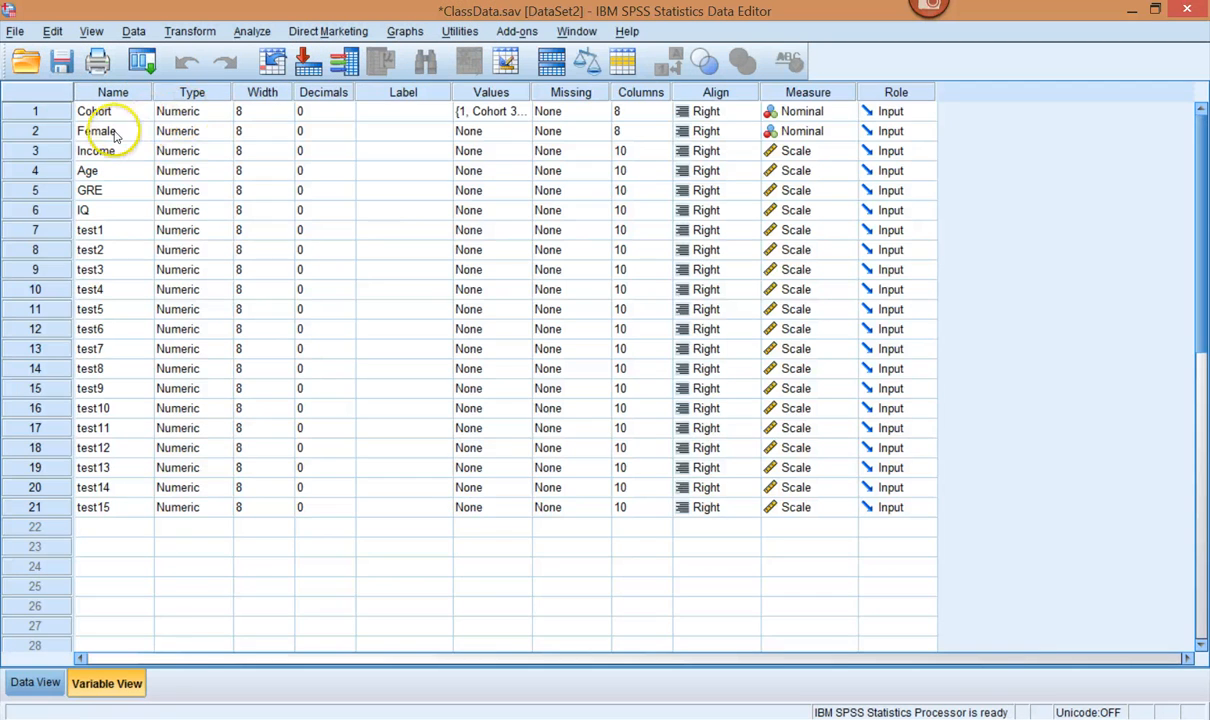
{"action": "left_click", "coordinate": [30, 683]}
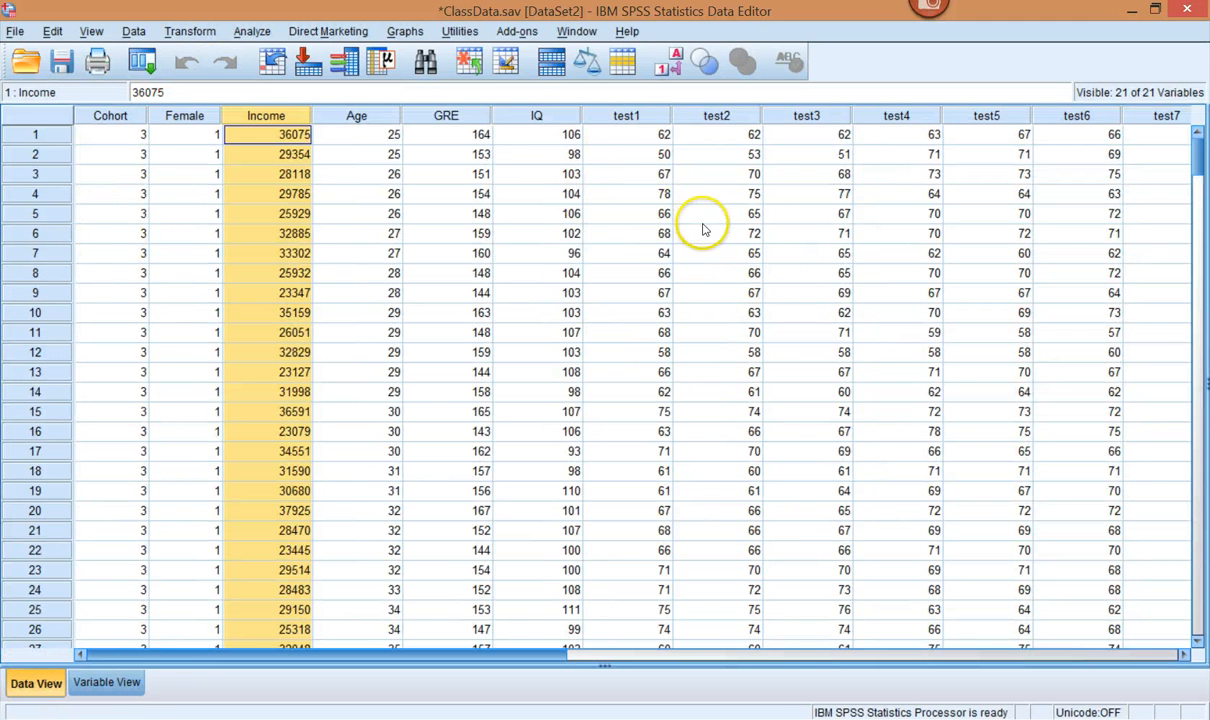
{"action": "left_click", "coordinate": [104, 683]}
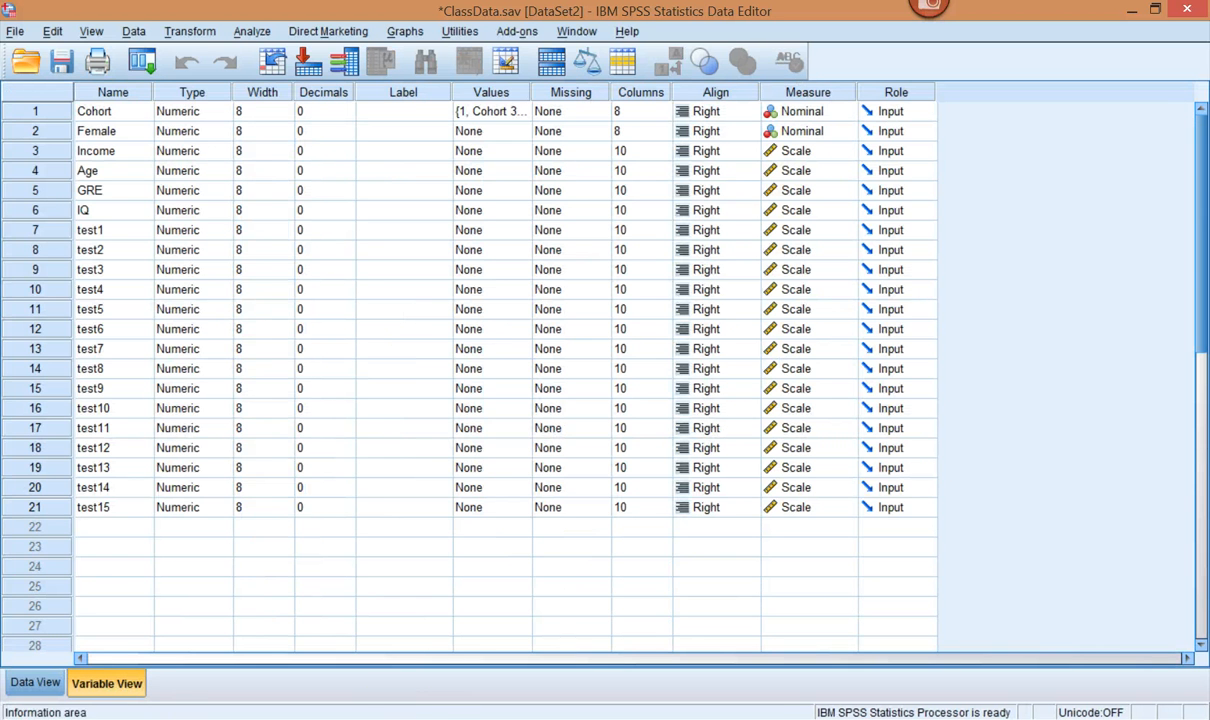
{"action": "left_click", "coordinate": [15, 32]}
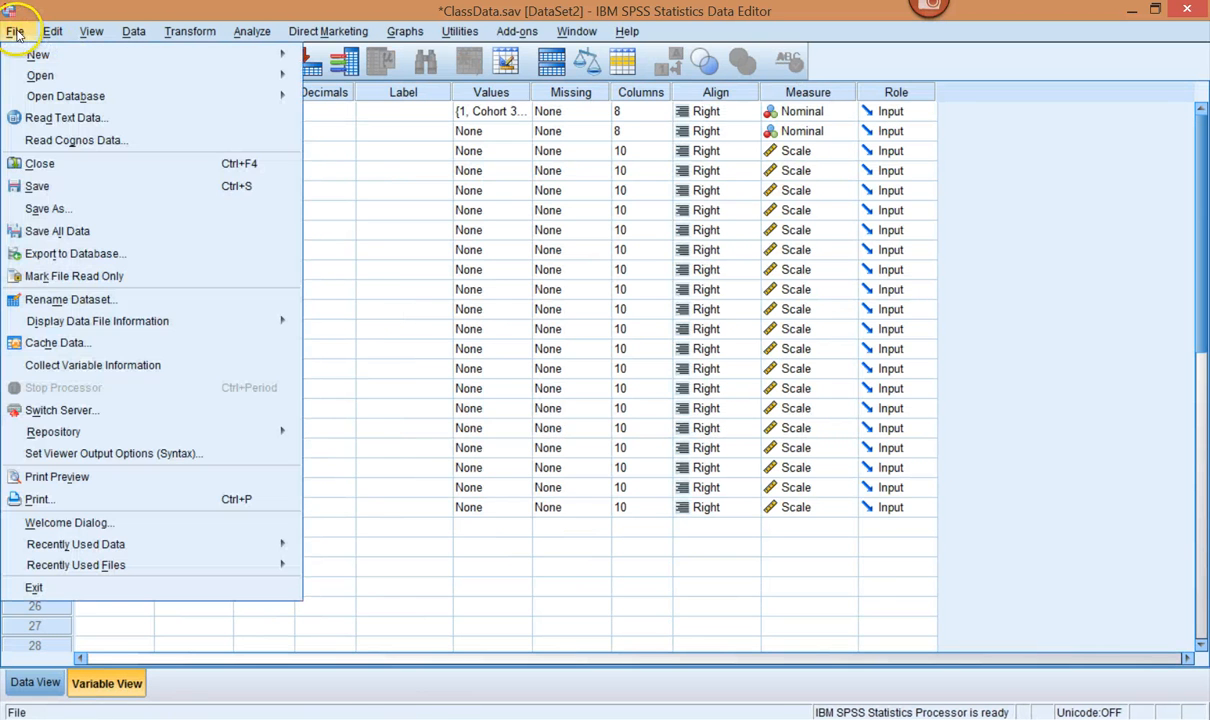
{"action": "left_click", "coordinate": [40, 163]}
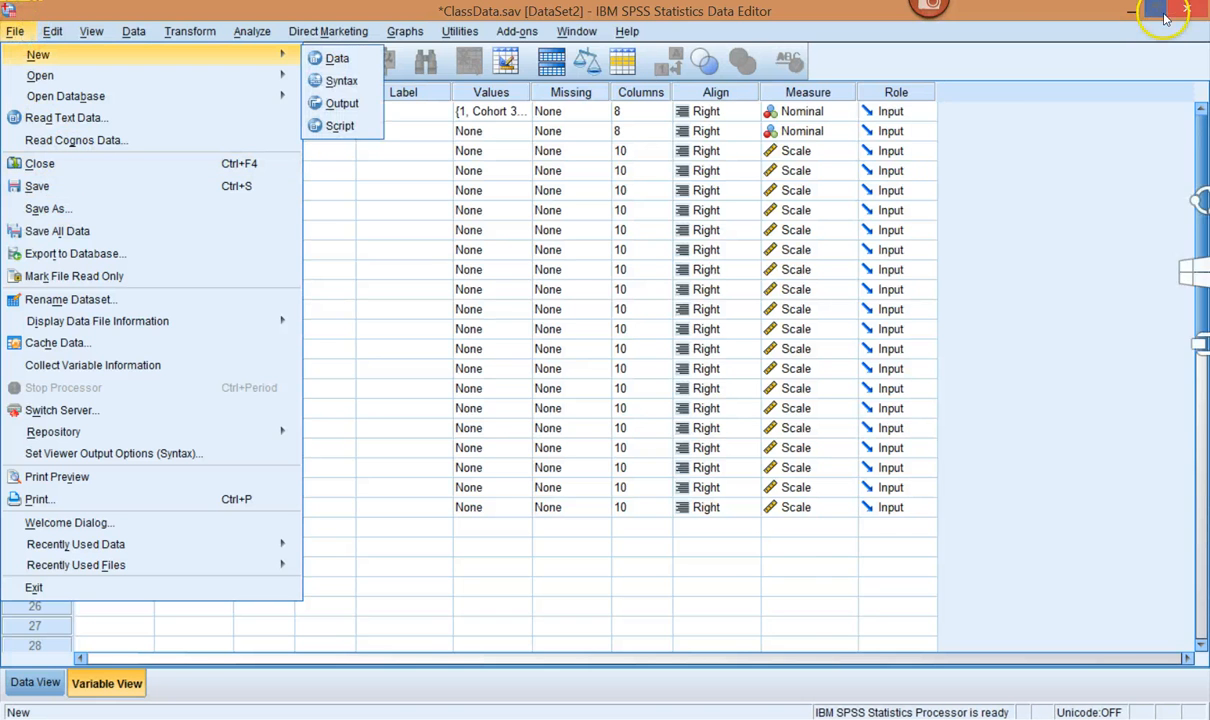